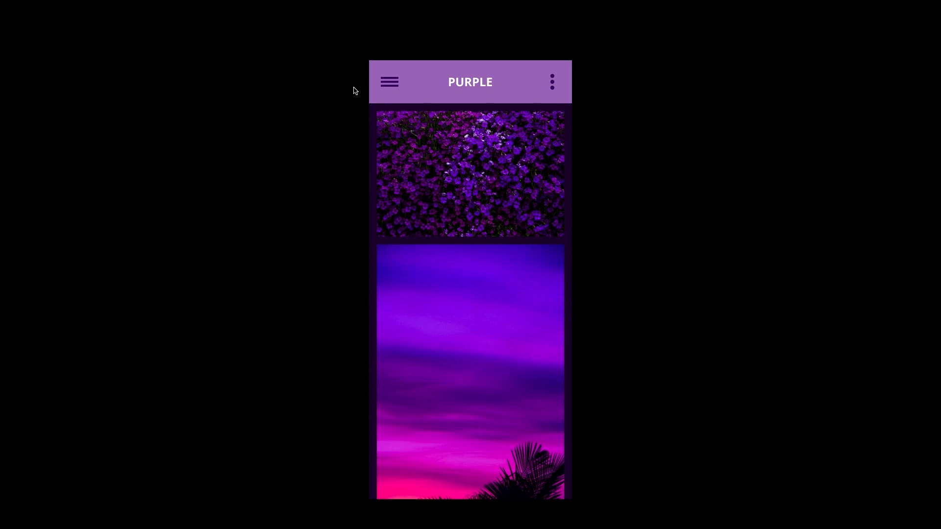
Toggle the navigation drawer open and closed several times in the prototype to test the transition.
{"action": "left_click", "coordinate": [391, 83]}
{"action": "left_click", "coordinate": [392, 84]}
{"action": "left_click", "coordinate": [389, 85]}
{"action": "left_click", "coordinate": [392, 82]}
{"action": "left_click", "coordinate": [390, 87]}
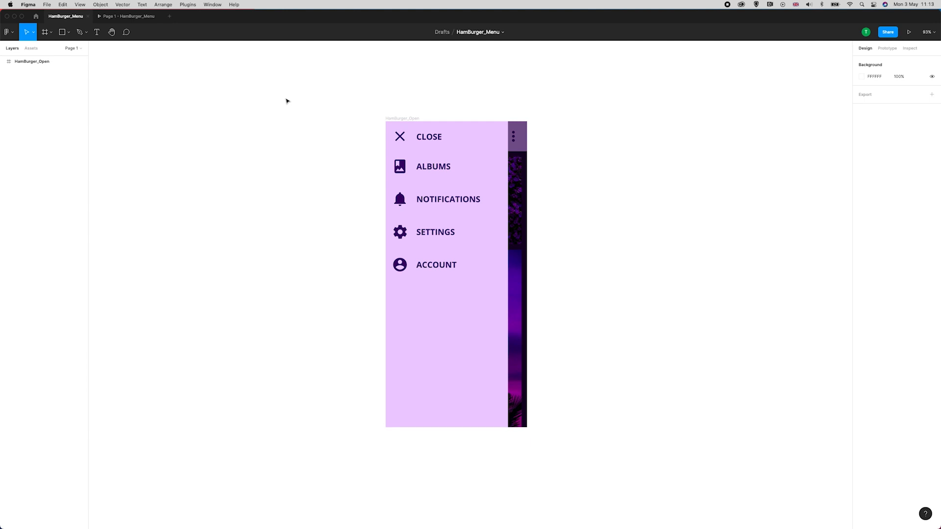
{"action": "left_click", "coordinate": [398, 292]}
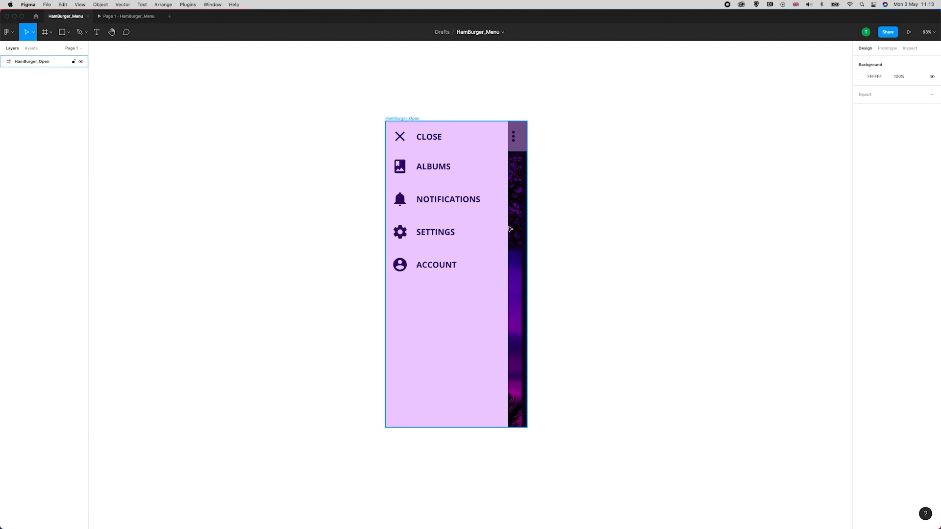
{"action": "left_click", "coordinate": [563, 270]}
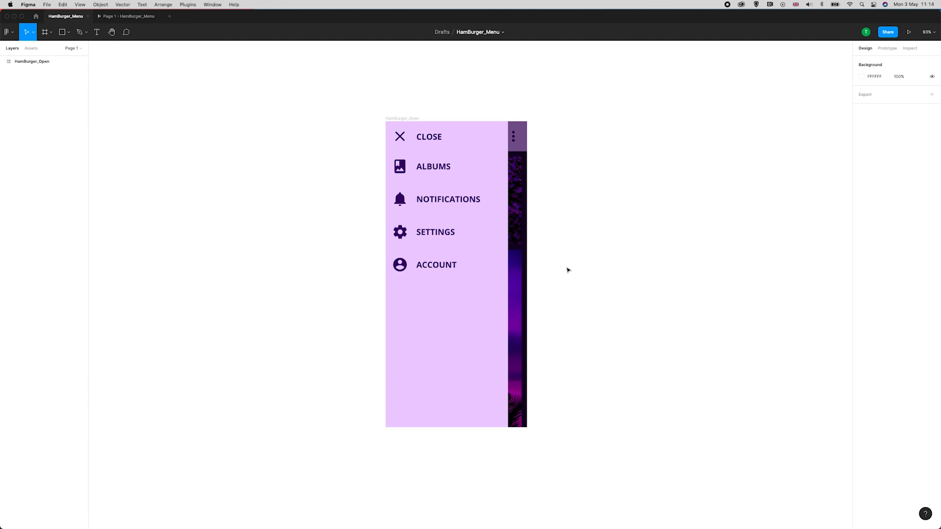
Unfold the HamBurger_Open frame's layer tree, expanding the Header group and folding HamBurger_Icon.
{"action": "left_click", "coordinate": [441, 147]}
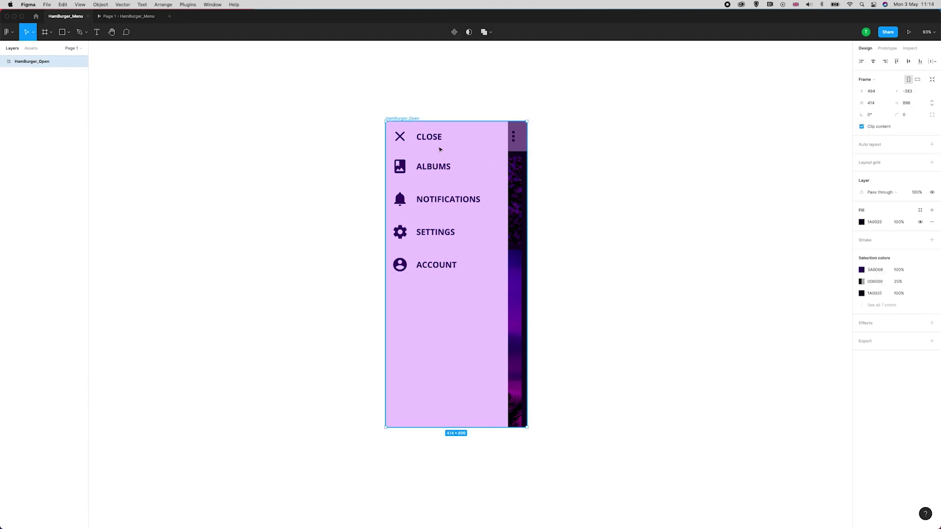
{"action": "left_click", "coordinate": [5, 62]}
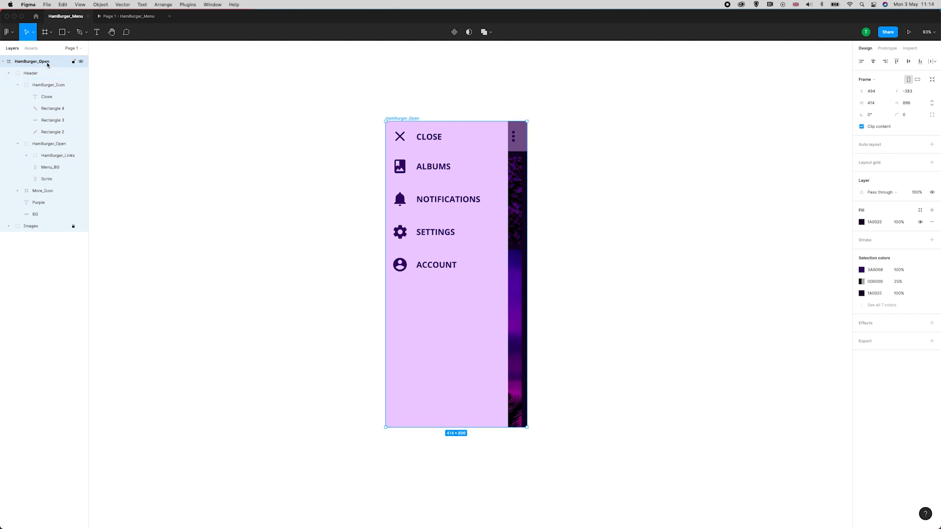
{"action": "left_click", "coordinate": [9, 73]}
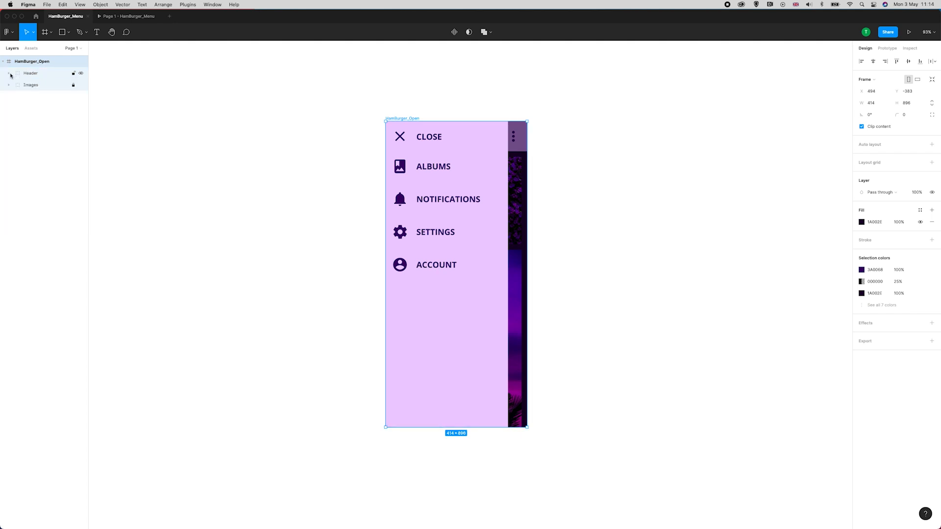
{"action": "left_click", "coordinate": [39, 74]}
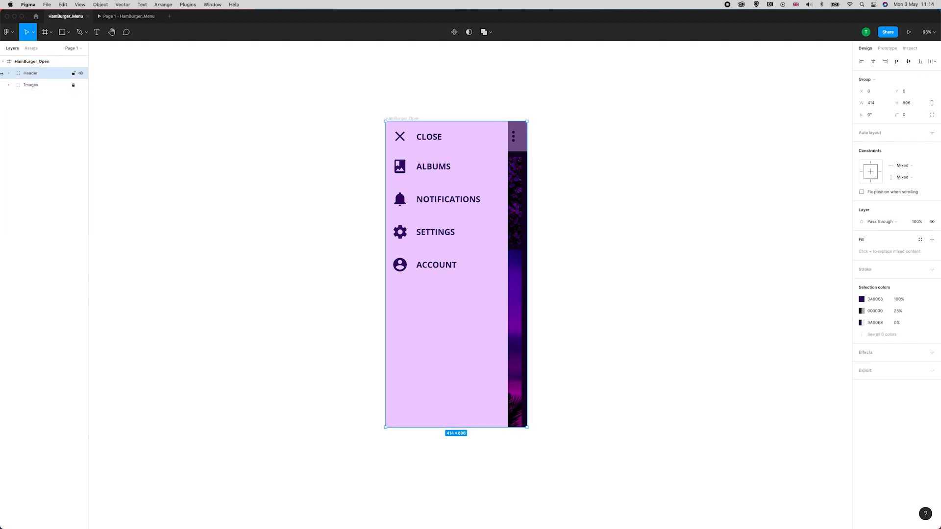
{"action": "left_click", "coordinate": [9, 73]}
{"action": "left_click", "coordinate": [44, 85]}
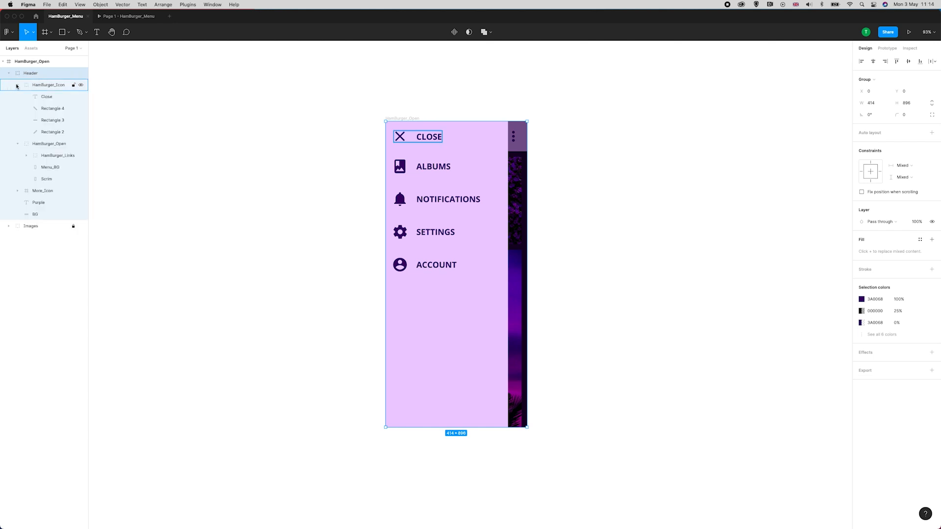
{"action": "left_click", "coordinate": [18, 85]}
Toggle the HamBurger_Open group's visibility, then inspect its HamBurger_Links, Menu_BG and Scrim layers.
{"action": "left_click", "coordinate": [20, 97]}
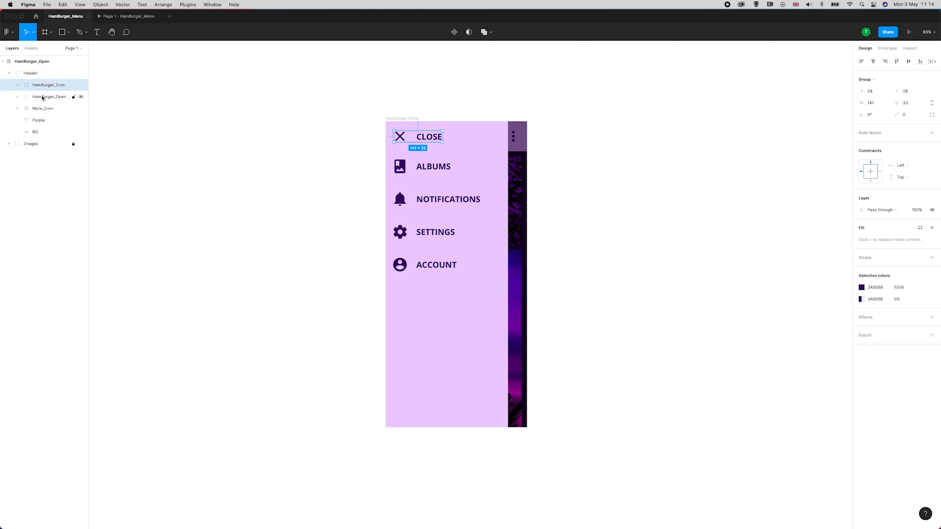
{"action": "left_click", "coordinate": [81, 97]}
{"action": "left_click", "coordinate": [81, 97]}
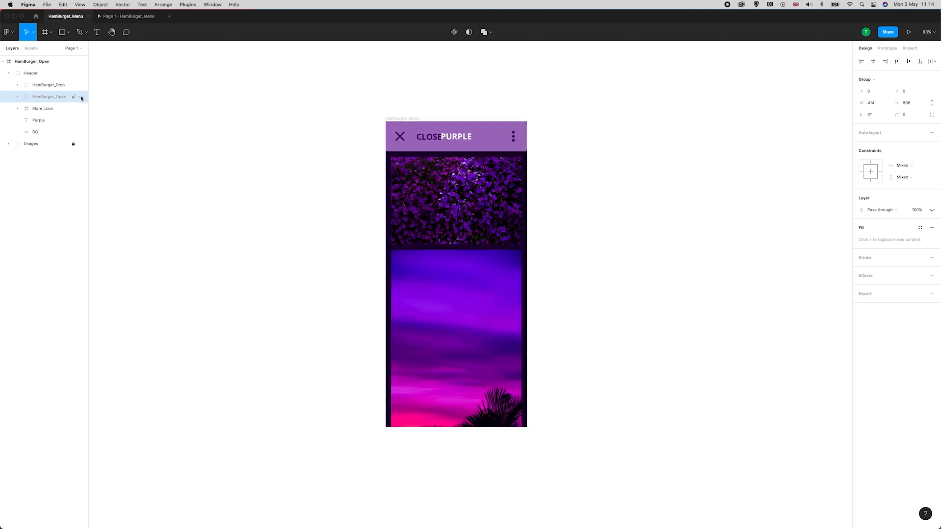
{"action": "left_click", "coordinate": [81, 97]}
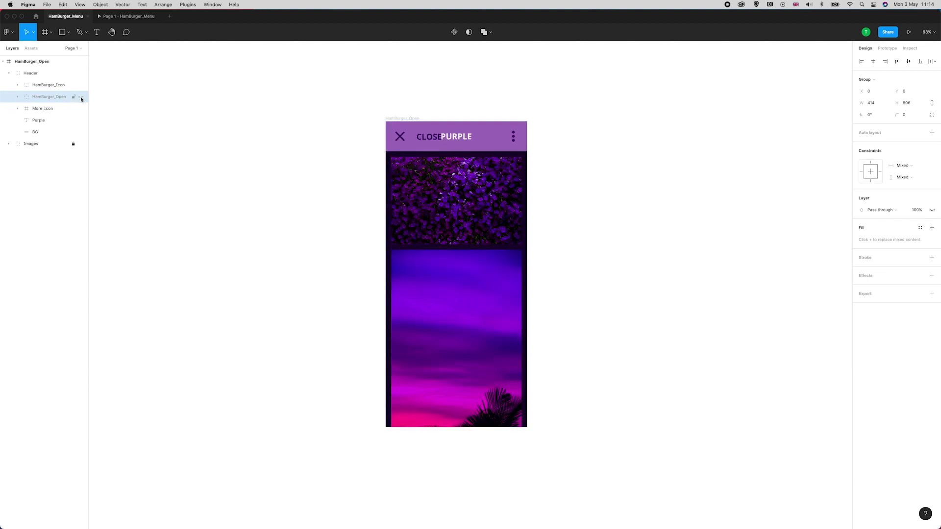
{"action": "left_click", "coordinate": [20, 97]}
{"action": "left_click", "coordinate": [51, 108]}
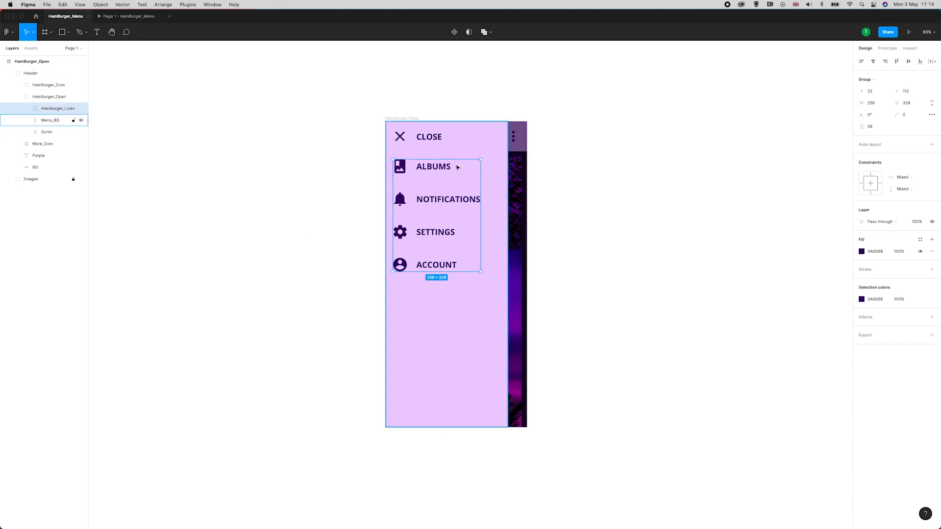
{"action": "left_click", "coordinate": [50, 120]}
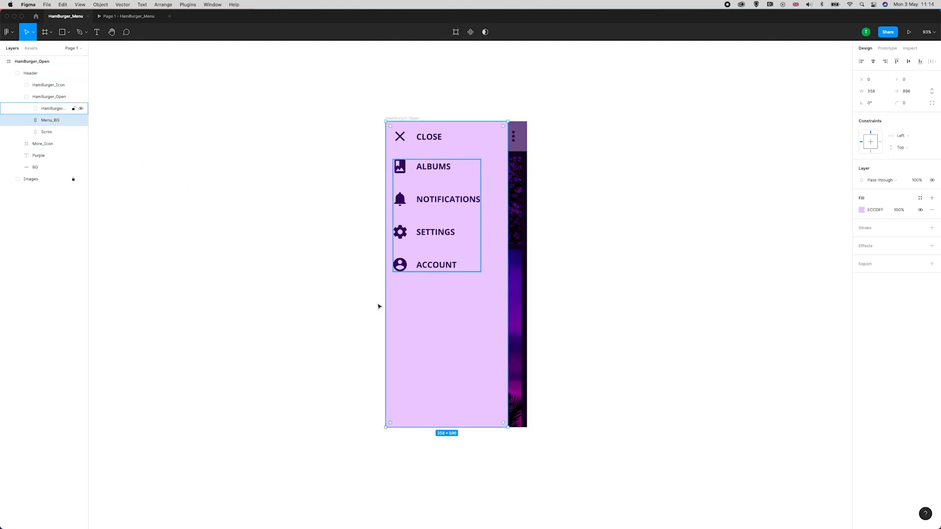
{"action": "left_click", "coordinate": [60, 137]}
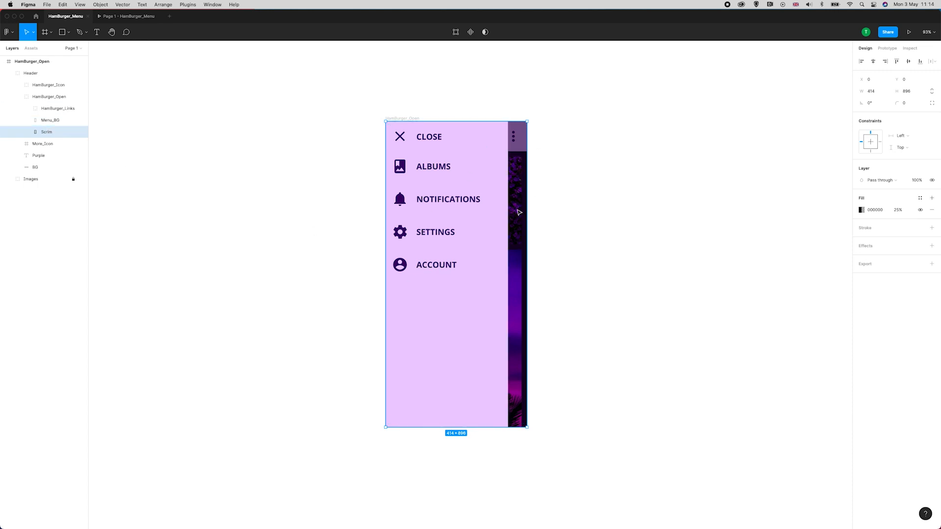
Nudge the Scrim layer aside on the canvas and drag it back to align with the frame at 0,0.
{"action": "left_click_drag", "start_coordinate": [519, 215], "coordinate": [522, 199]}
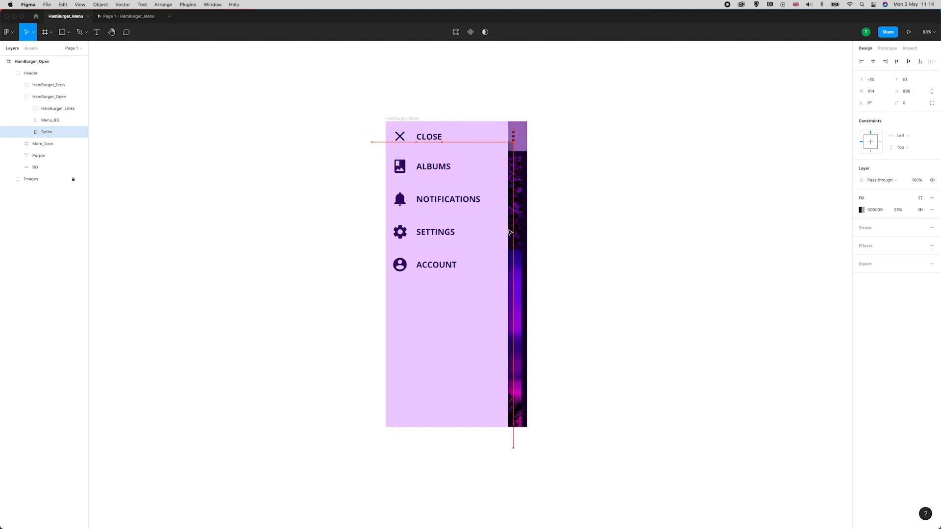
{"action": "left_click_drag", "start_coordinate": [522, 199], "coordinate": [515, 233]}
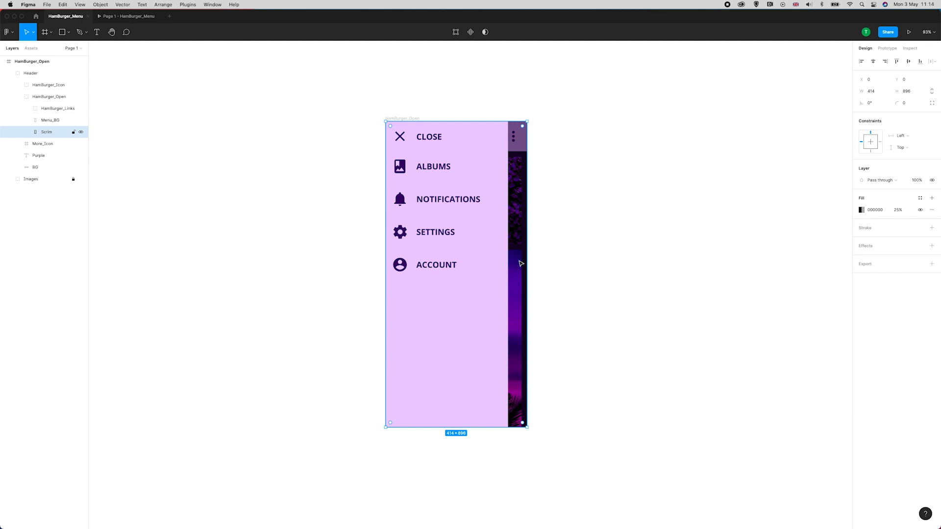
{"action": "left_click", "coordinate": [520, 264]}
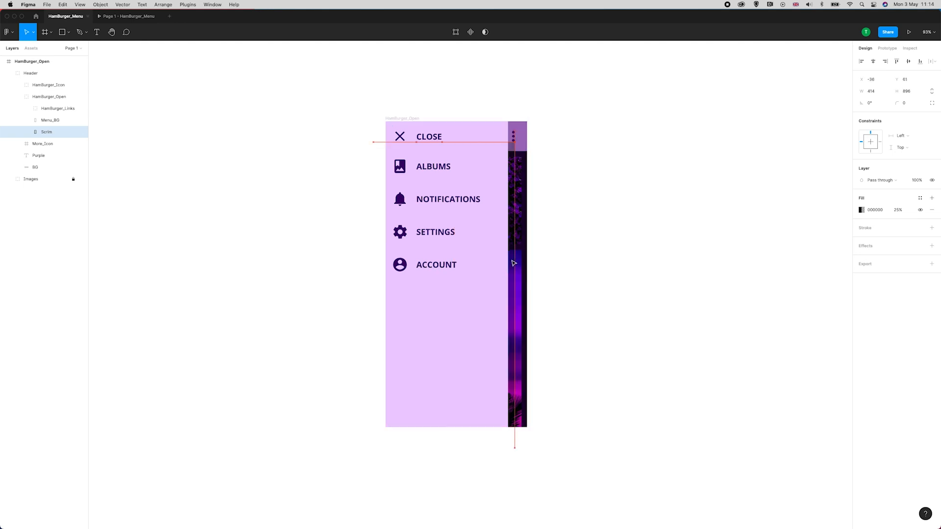
{"action": "left_click_drag", "start_coordinate": [522, 215], "coordinate": [510, 268]}
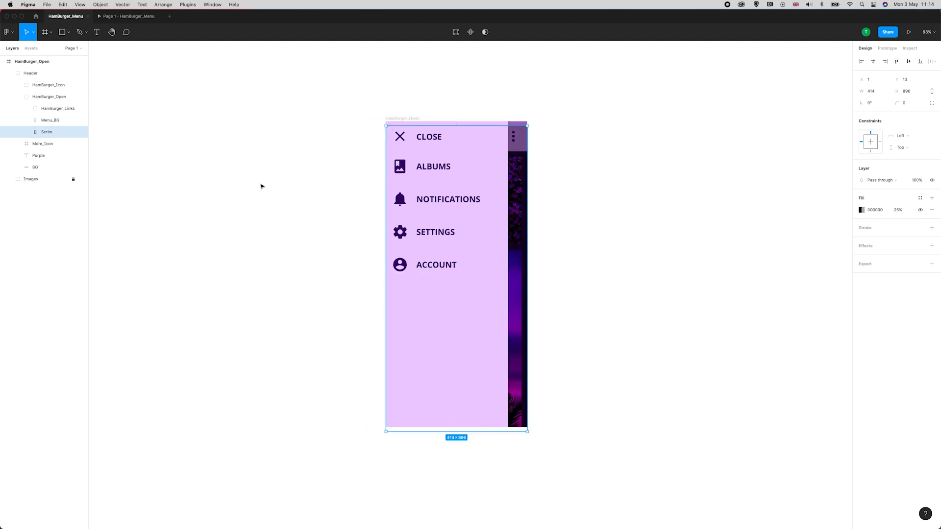
{"action": "left_click_drag", "start_coordinate": [441, 236], "coordinate": [441, 226]}
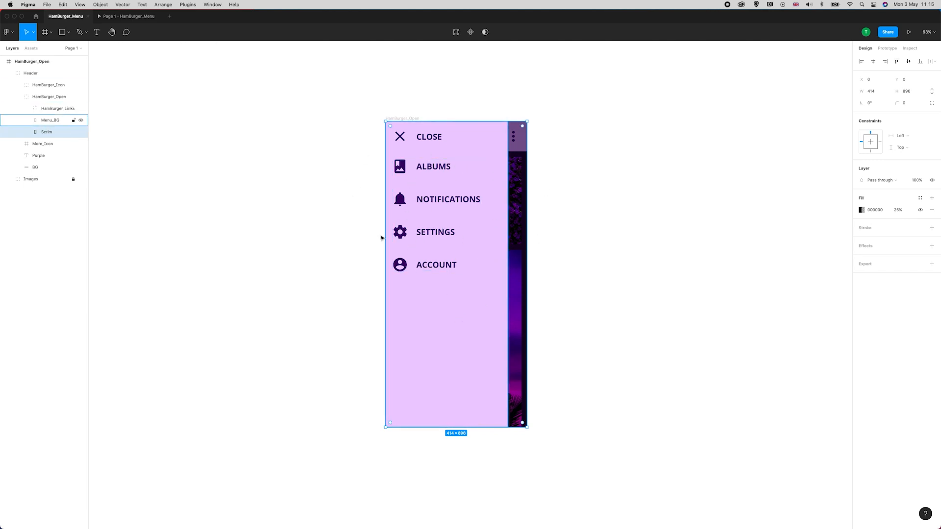
Fold the HamBurger_Open group, deselect, then select the whole HamBurger_Open frame.
{"action": "left_click", "coordinate": [44, 96]}
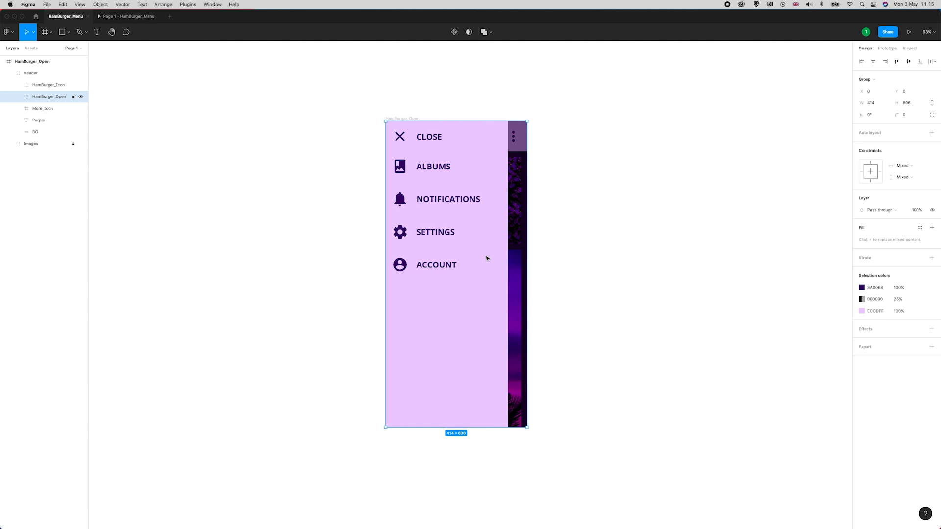
{"action": "left_click", "coordinate": [592, 213]}
{"action": "scroll", "coordinate": [636, 155], "scroll_direction": "left", "scroll_amount": 5}
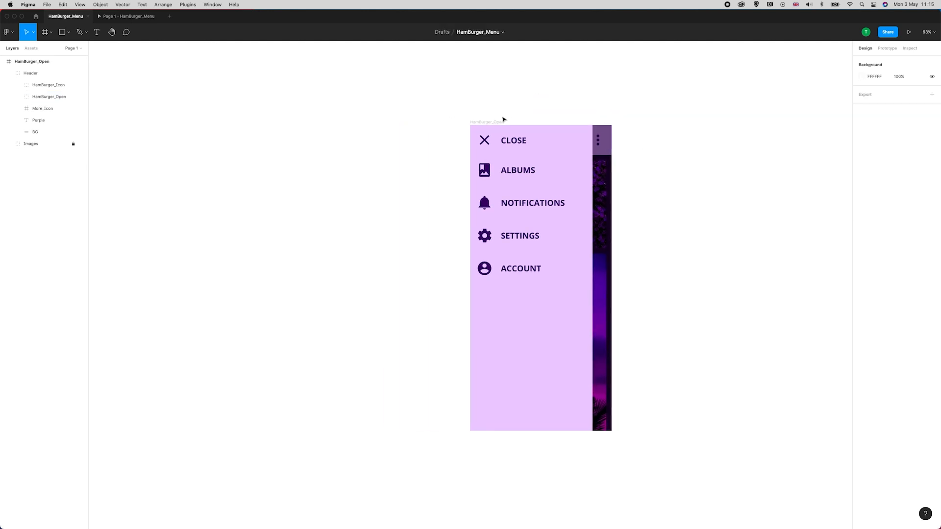
{"action": "left_click", "coordinate": [486, 121]}
Duplicate the frame and rename the left copy to HamBurger_Closed.
{"action": "key", "text": "super+d"}
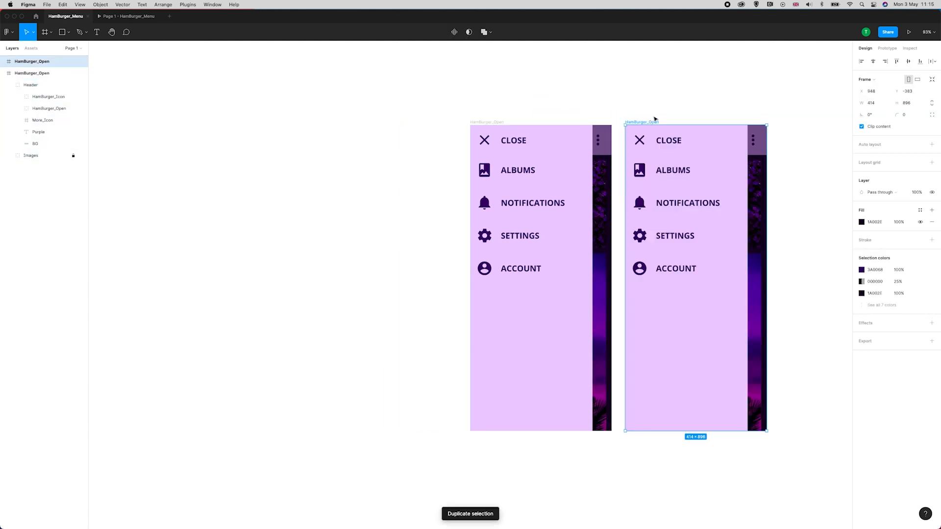
{"action": "scroll", "coordinate": [654, 120], "scroll_direction": "right", "scroll_amount": 5}
{"action": "left_click", "coordinate": [431, 121]}
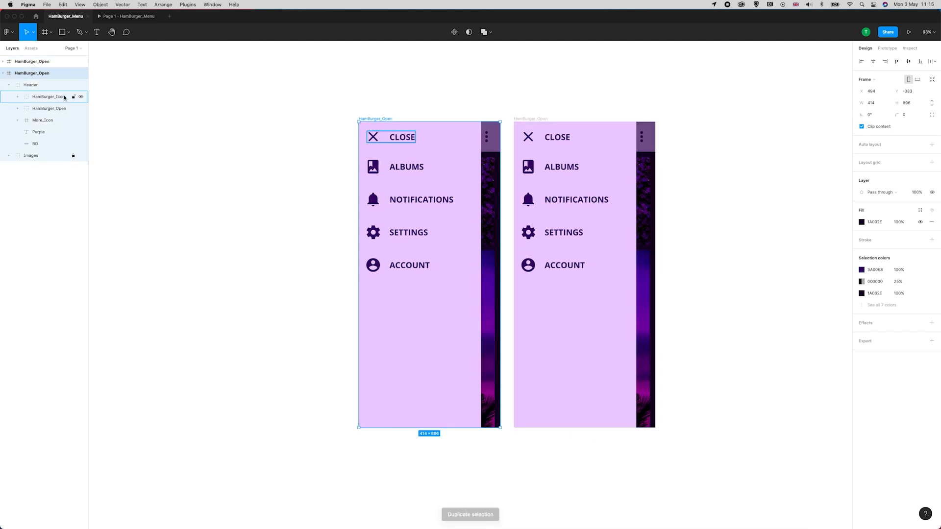
{"action": "double_click", "coordinate": [41, 73]}
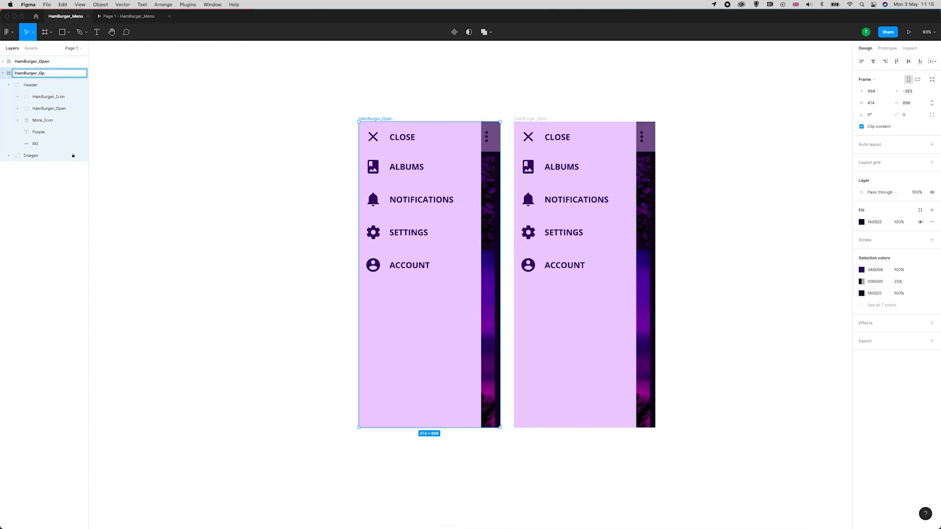
{"action": "type", "text": "Closed"}
{"action": "key", "text": "Return"}
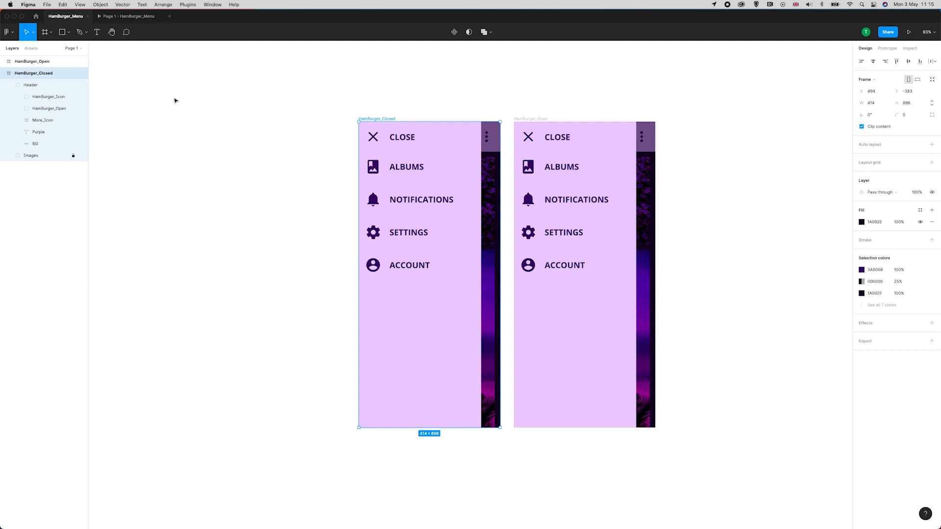
Select the CLOSE label inside the HamBurger_Closed frame.
{"action": "left_click", "coordinate": [234, 108]}
{"action": "left_click_drag", "start_coordinate": [234, 108], "coordinate": [240, 112]}
{"action": "left_click", "coordinate": [404, 194]}
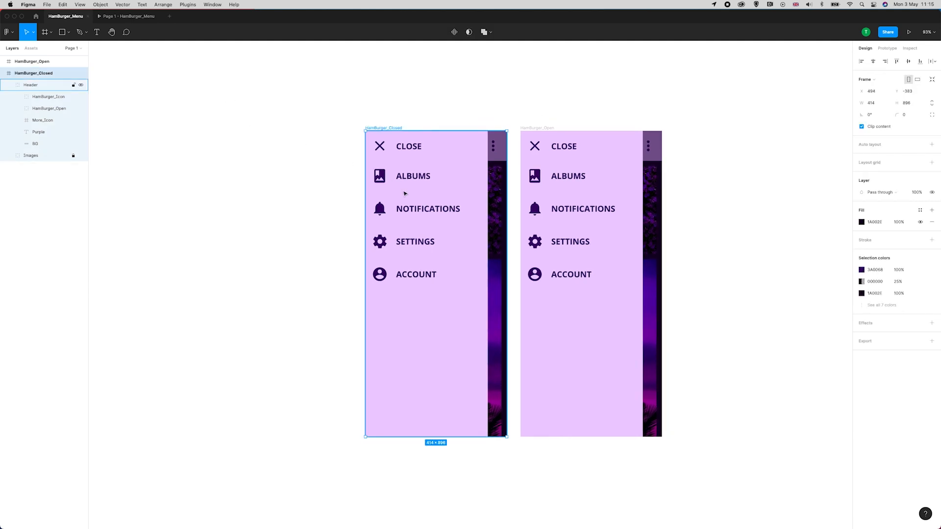
{"action": "double_click", "coordinate": [409, 147]}
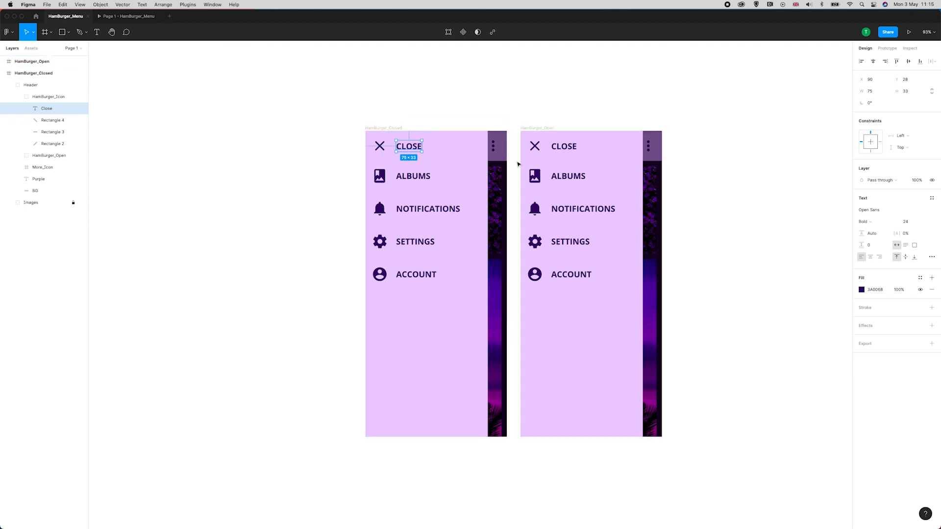
Set the CLOSE label's layer opacity to 0% so only the X icon remains in the header.
{"action": "left_click", "coordinate": [917, 181]}
{"action": "type", "text": "0"}
{"action": "key", "text": "Return"}
{"action": "left_click", "coordinate": [403, 196]}
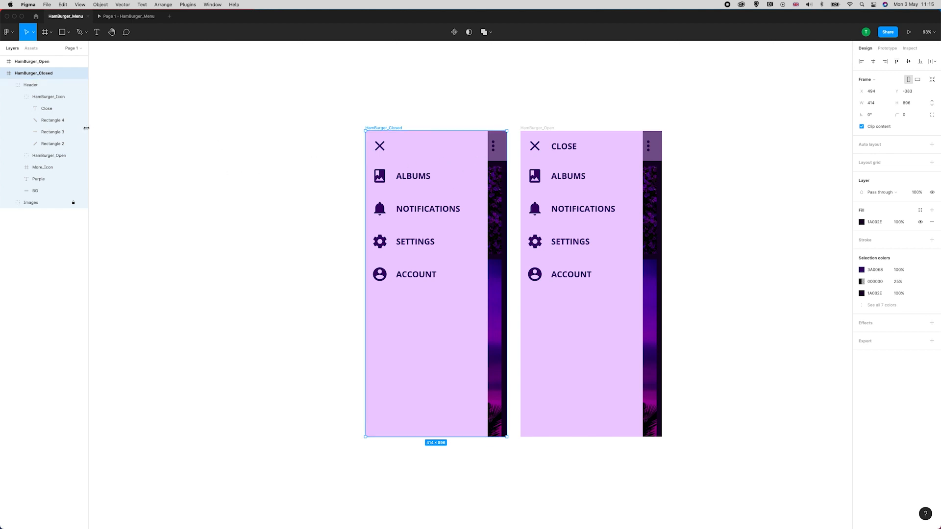
{"action": "left_click", "coordinate": [49, 96]}
{"action": "left_click", "coordinate": [16, 96]}
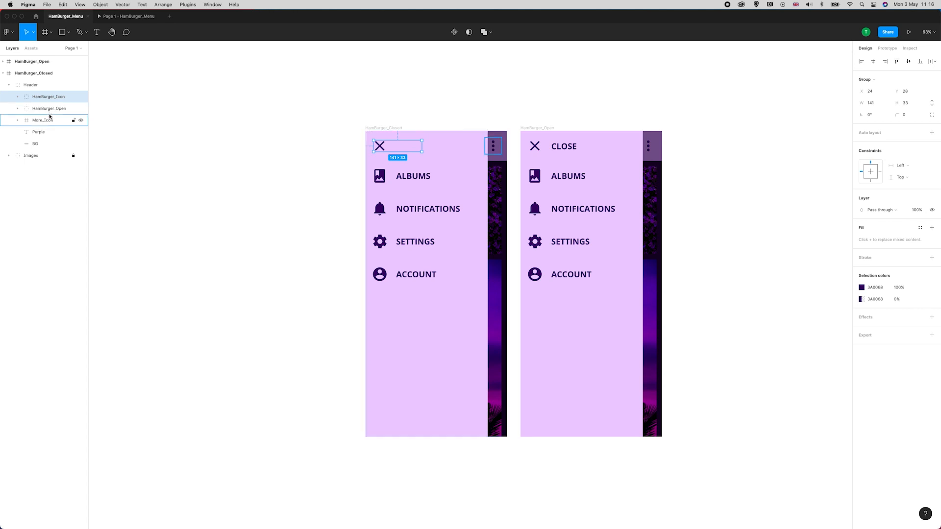
{"action": "left_click", "coordinate": [49, 108]}
{"action": "left_click", "coordinate": [50, 98]}
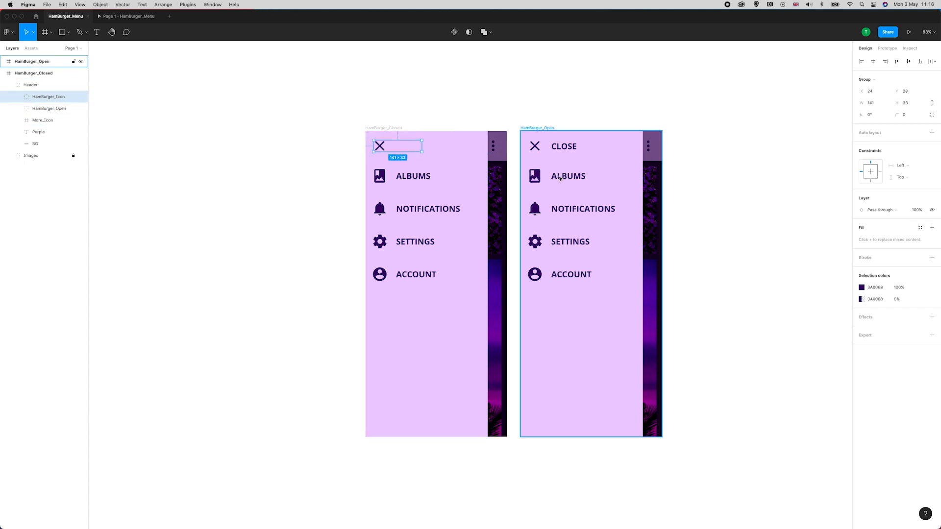
{"action": "left_click", "coordinate": [53, 109]}
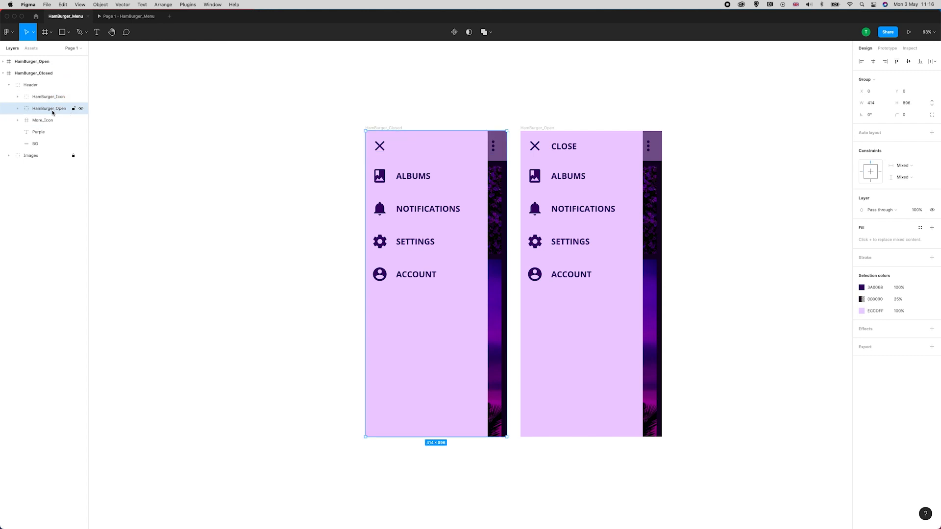
{"action": "left_click", "coordinate": [27, 109]}
{"action": "left_click", "coordinate": [57, 131]}
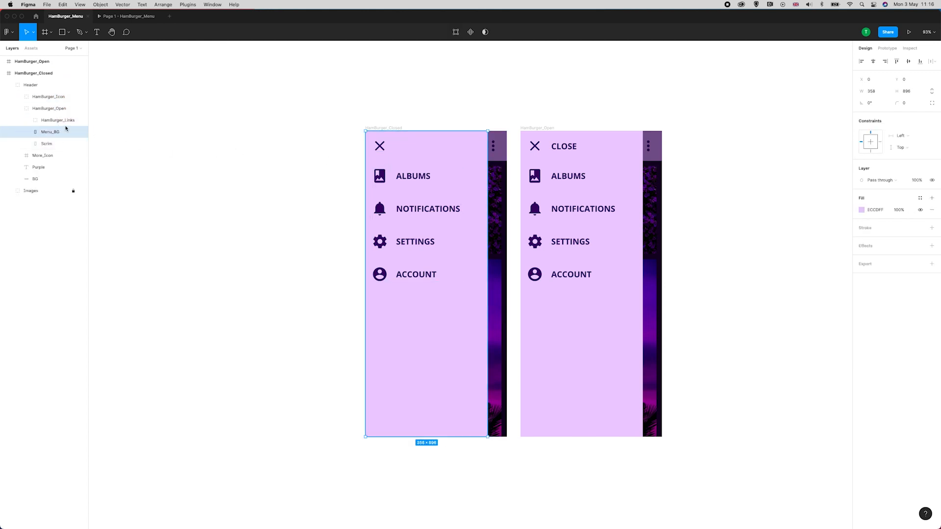
{"action": "left_click", "coordinate": [59, 120], "text": "shift"}
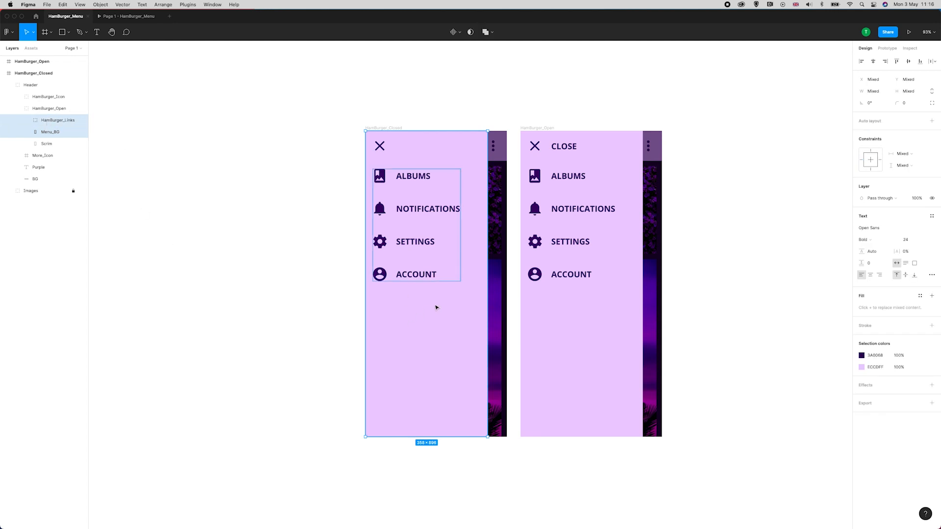
{"action": "mouse_move", "coordinate": [412, 295]}
{"action": "left_mouse_down"}
{"action": "mouse_move", "coordinate": [340, 286]}
{"action": "mouse_move", "coordinate": [247, 299]}
{"action": "left_mouse_up"}
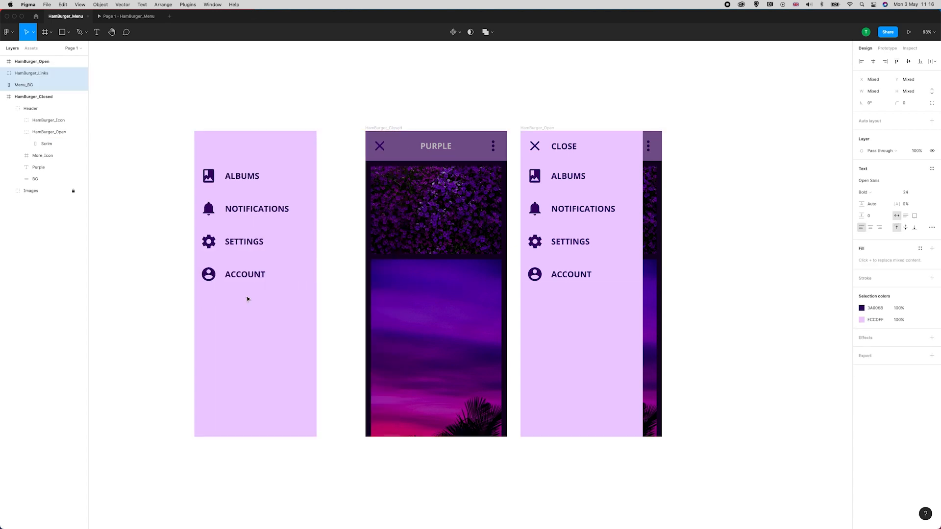
{"action": "left_click", "coordinate": [244, 191]}
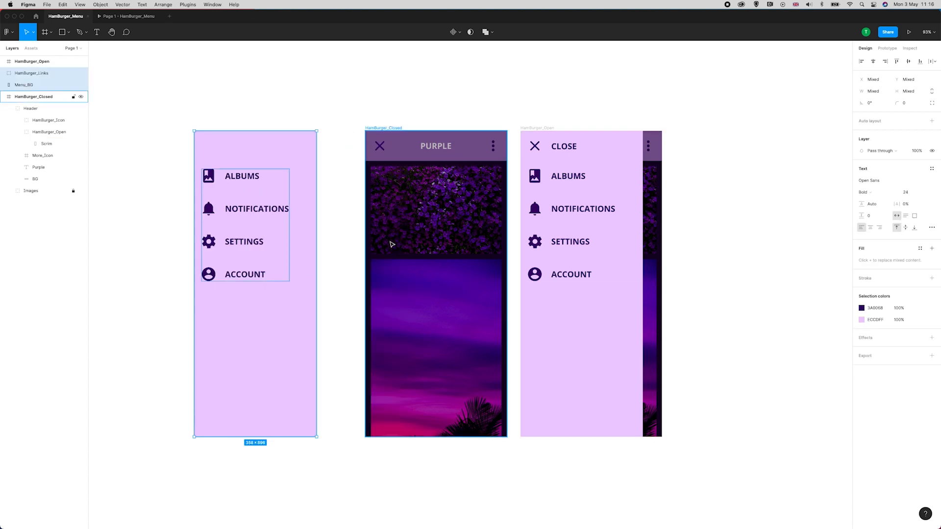
{"action": "left_click_drag", "start_coordinate": [287, 279], "coordinate": [284, 286]}
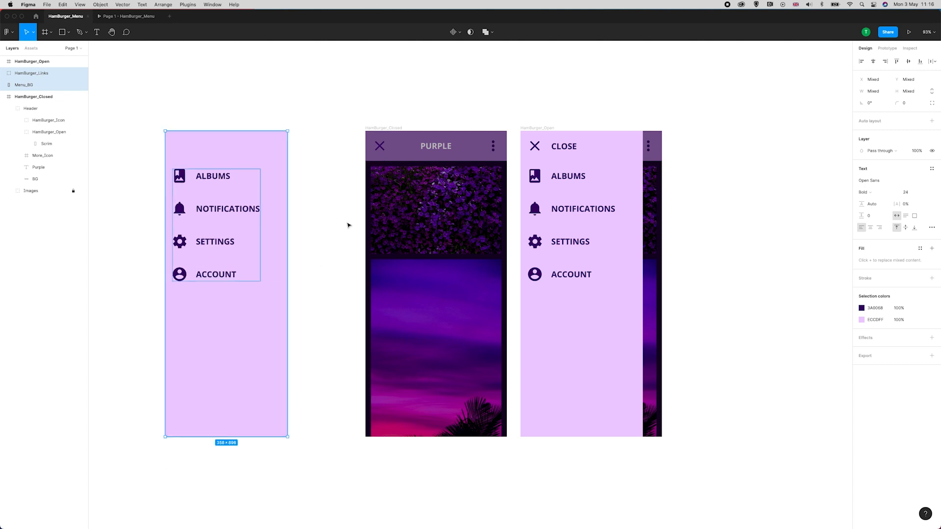
{"action": "key", "text": "ctrl+z"}
{"action": "key", "text": "ctrl+z"}
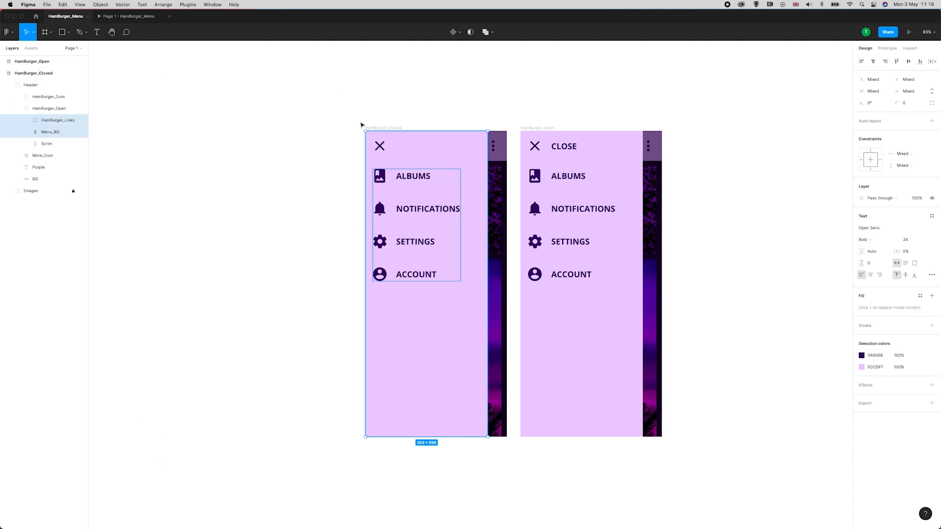
Nudge HamBurger_Links and Menu_BG left with arrow keys until they sit just outside the frame's left edge.
{"action": "key", "text": "Left"}
{"action": "key", "text": "Left"}
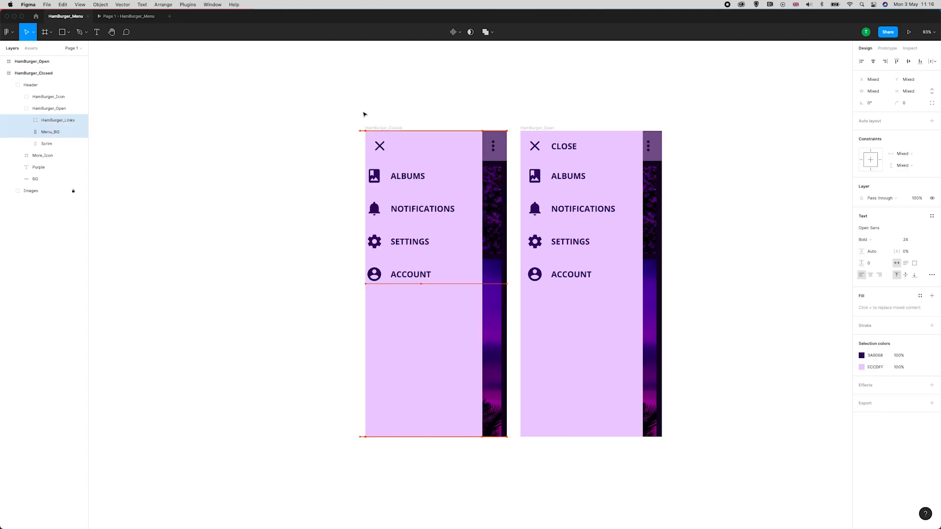
{"action": "key", "text": "Left"}
{"action": "key", "text": "Left"}
{"action": "key", "text": "Left"}
{"action": "key", "text": "Left"}
{"action": "key", "text": "Left"}
{"action": "key", "text": "Left"}
{"action": "key", "text": "shift+Left"}
{"action": "key", "text": "shift+Left"}
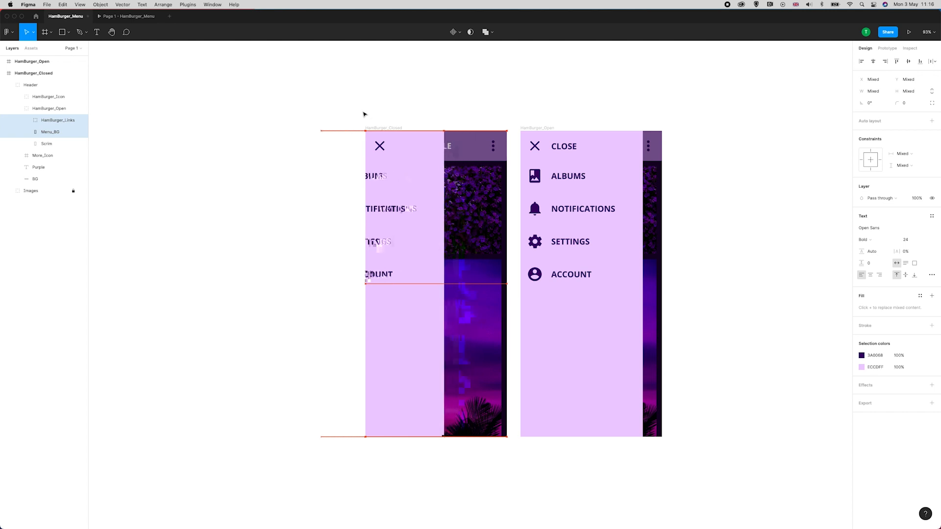
{"action": "key", "text": "shift+Left"}
{"action": "key", "text": "shift+Left"}
{"action": "key", "text": "shift+Left"}
{"action": "key", "text": "shift+Left"}
{"action": "key", "text": "shift+Left"}
{"action": "key", "text": "shift+Left"}
{"action": "key", "text": "shift+Left"}
{"action": "key", "text": "shift+Left"}
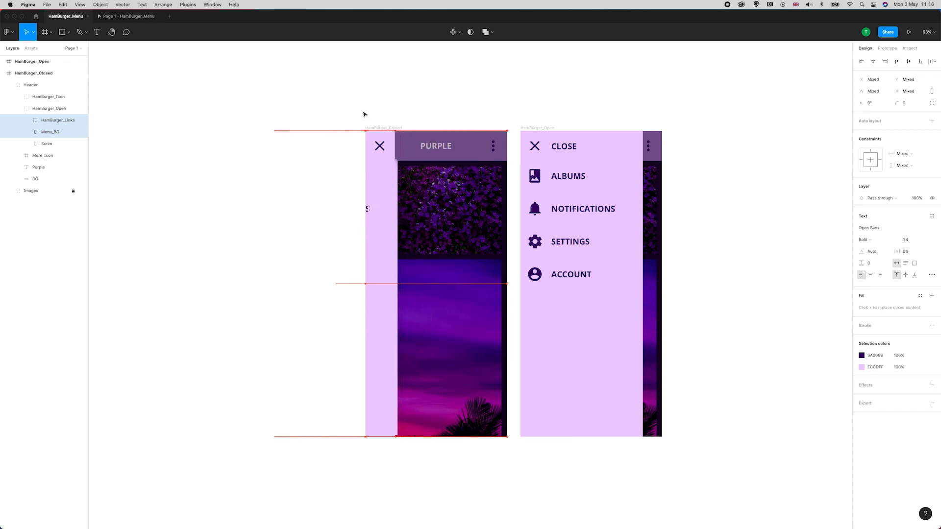
{"action": "key", "text": "shift+Left"}
{"action": "key", "text": "shift+Left"}
{"action": "key", "text": "shift+Left"}
{"action": "key", "text": "shift+Left"}
{"action": "key", "text": "shift+Left"}
{"action": "key", "text": "shift+Left"}
{"action": "key", "text": "shift+Left"}
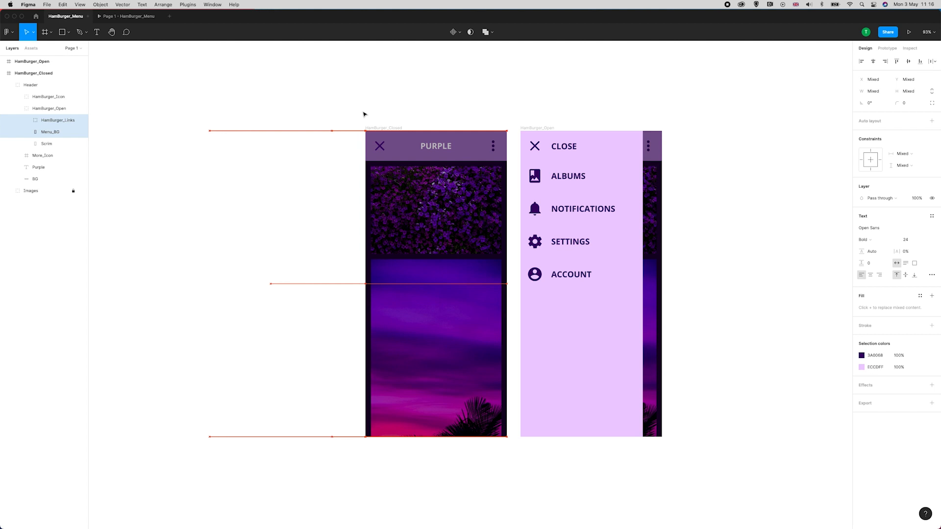
{"action": "key", "text": "Escape"}
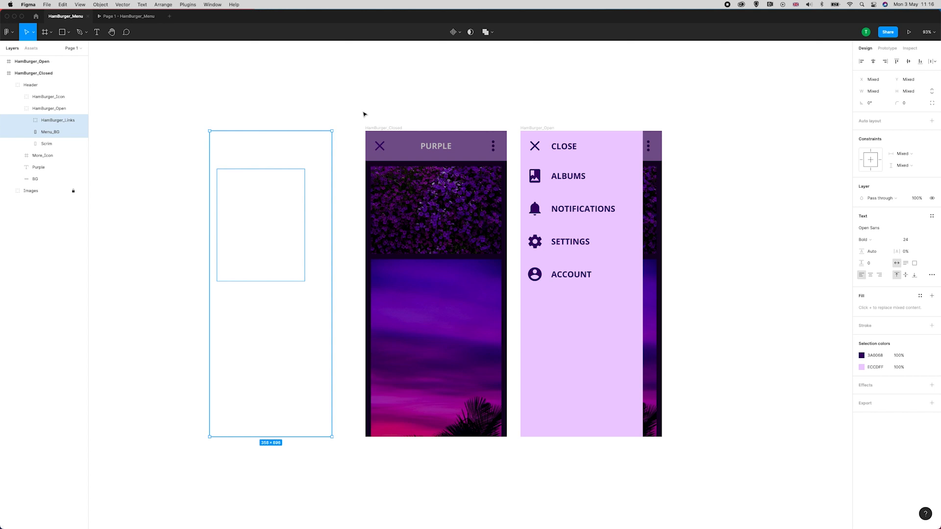
{"action": "key", "text": "alt"}
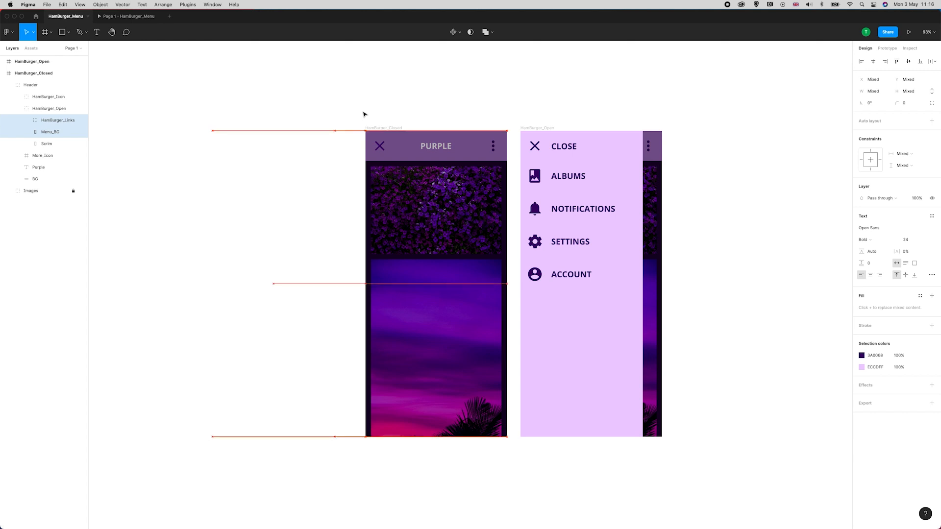
{"action": "key", "text": "Right"}
{"action": "key", "text": "Right"}
{"action": "key", "text": "Right"}
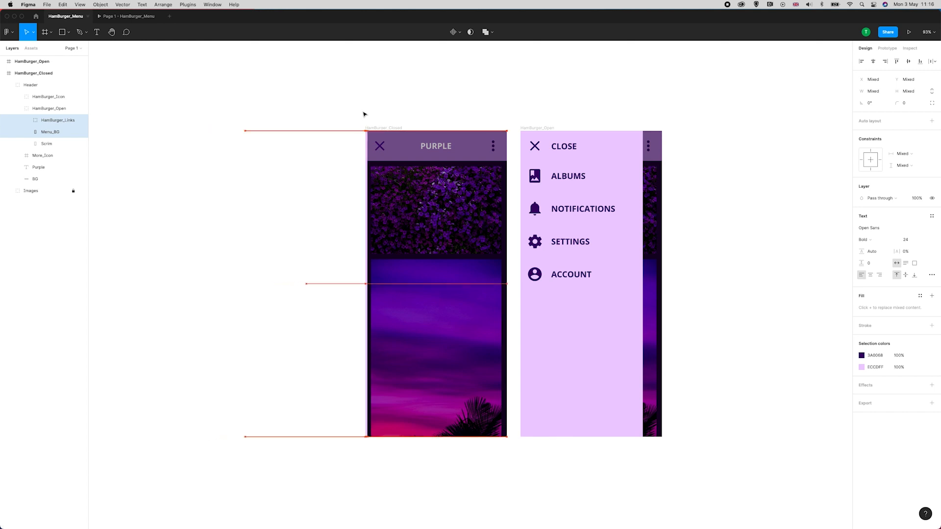
{"action": "key", "text": "Right"}
{"action": "key", "text": "Right"}
{"action": "key", "text": "Right"}
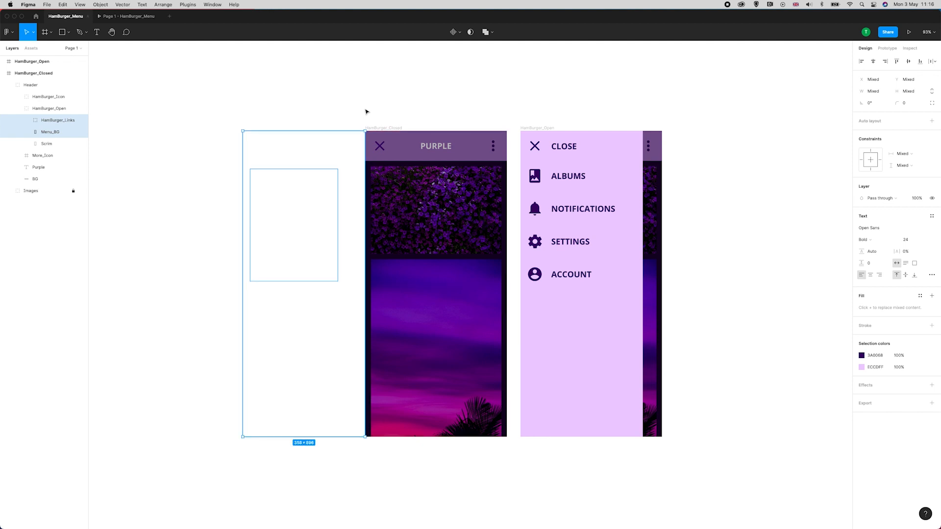
{"action": "left_click", "coordinate": [462, 220]}
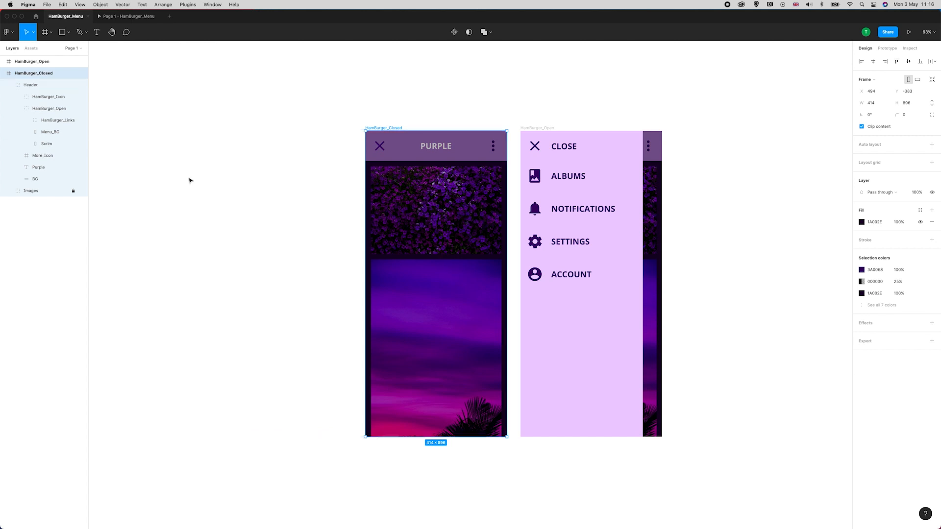
Try 25% layer opacity on the Scrim, then undo it.
{"action": "left_click", "coordinate": [49, 144]}
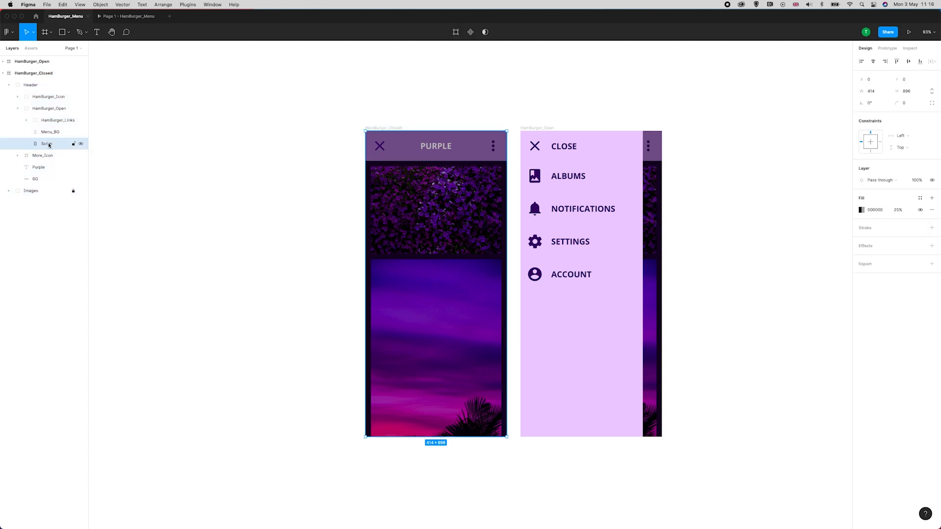
{"action": "left_click", "coordinate": [917, 180]}
{"action": "left_click", "coordinate": [903, 212]}
{"action": "left_click", "coordinate": [916, 180]}
{"action": "type", "text": "25"}
{"action": "key", "text": "Return"}
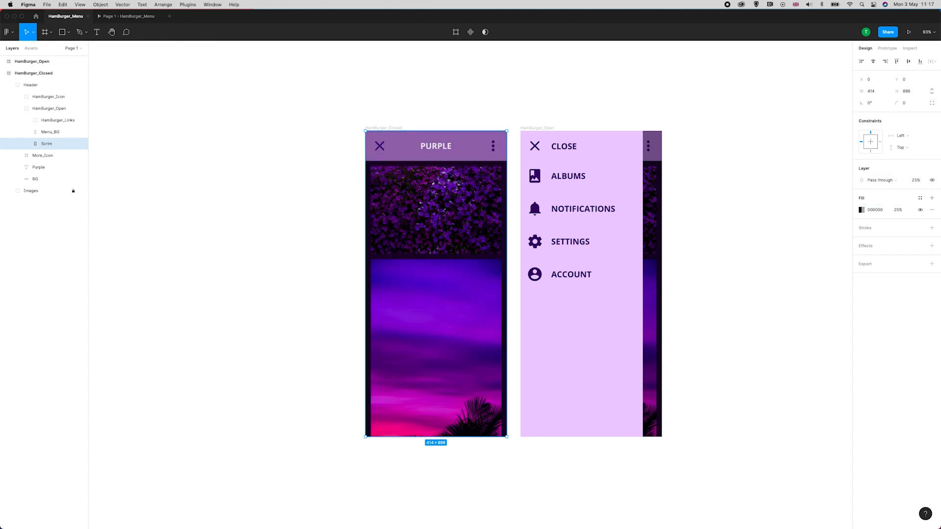
{"action": "key", "text": "super+z"}
Set the Scrim's fill opacity to 0% so the photo shows at full brightness.
{"action": "left_click", "coordinate": [901, 211]}
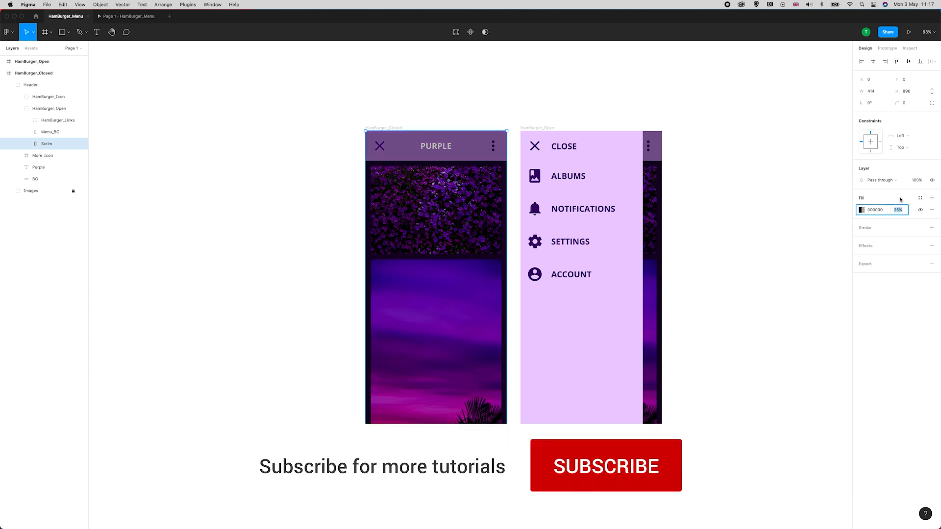
{"action": "type", "text": "0"}
{"action": "key", "text": "Return"}
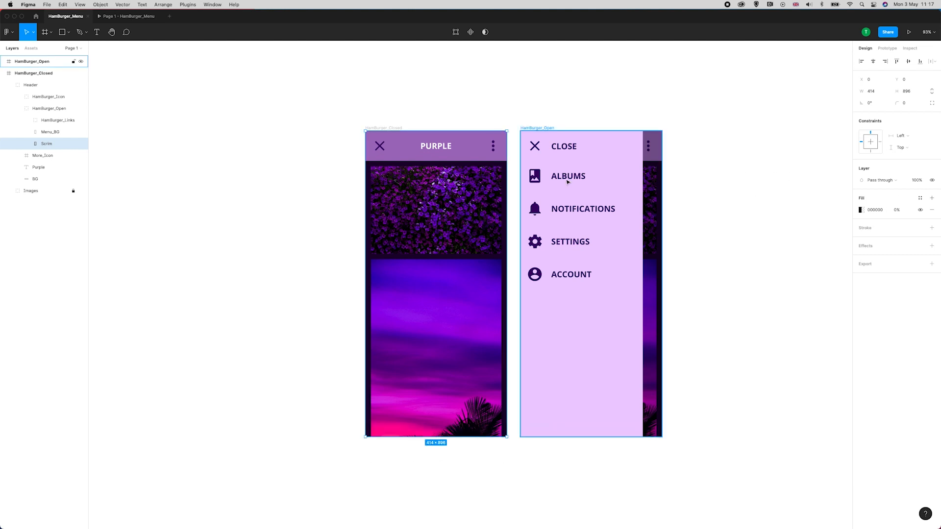
{"action": "left_click", "coordinate": [382, 148]}
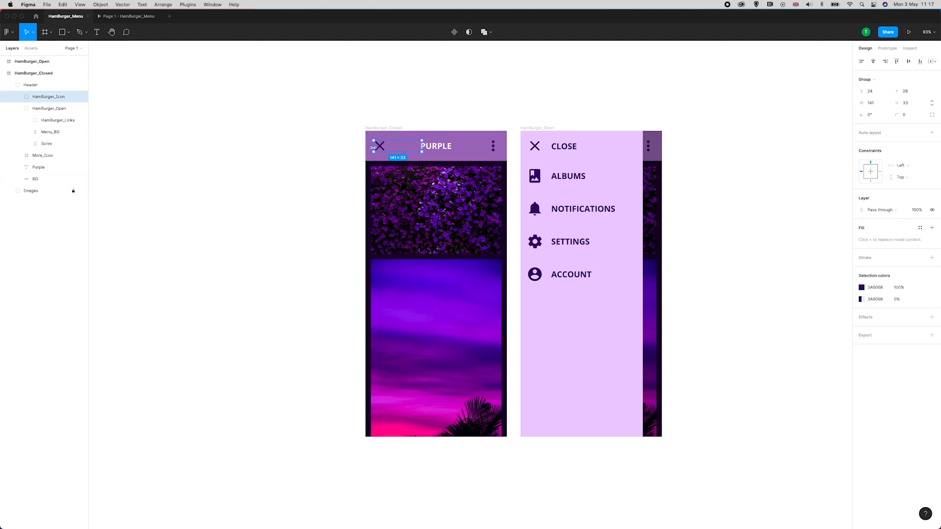
{"action": "scroll", "coordinate": [382, 149], "scroll_direction": "up", "scroll_amount": 3}
{"action": "scroll", "coordinate": [383, 150], "scroll_direction": "up", "scroll_amount": 3}
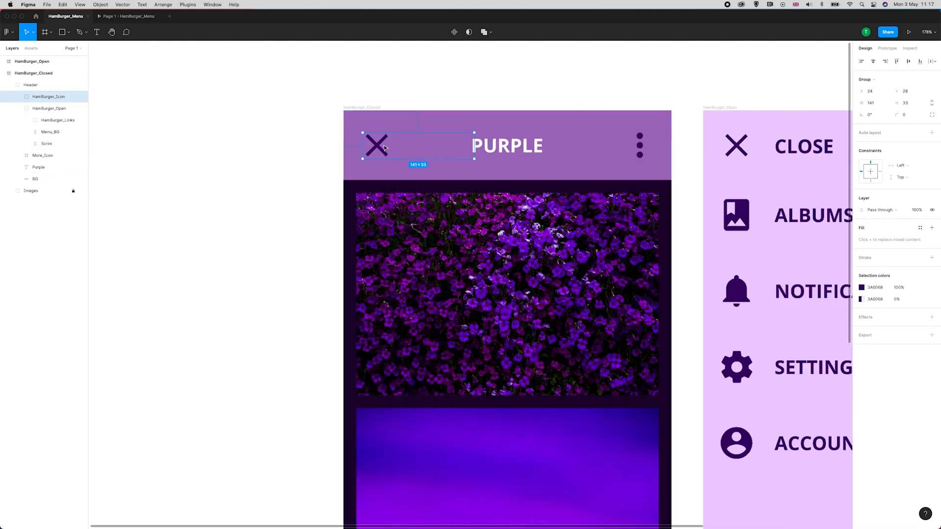
Expand HamBurger_Icon's layers and set Rectangle 4's rotation to 0°.
{"action": "left_click", "coordinate": [16, 96]}
{"action": "left_click", "coordinate": [18, 96]}
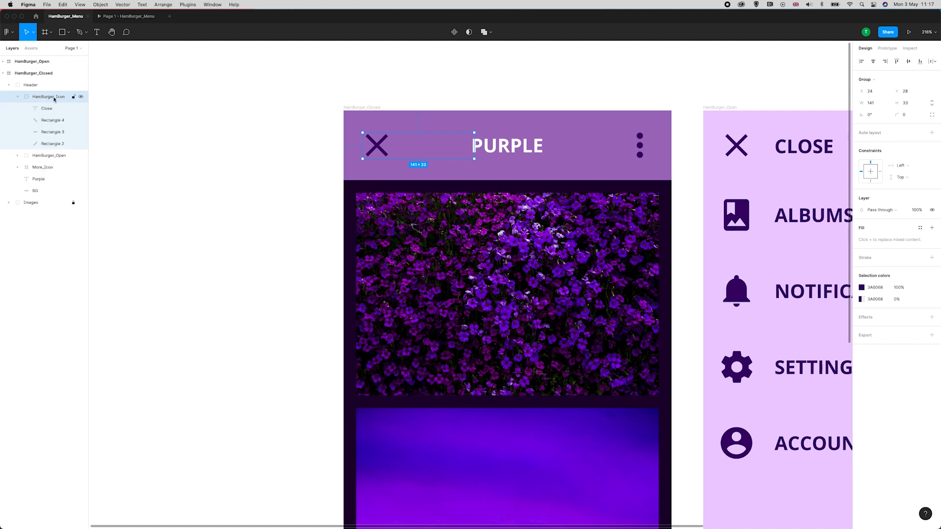
{"action": "left_click", "coordinate": [57, 109]}
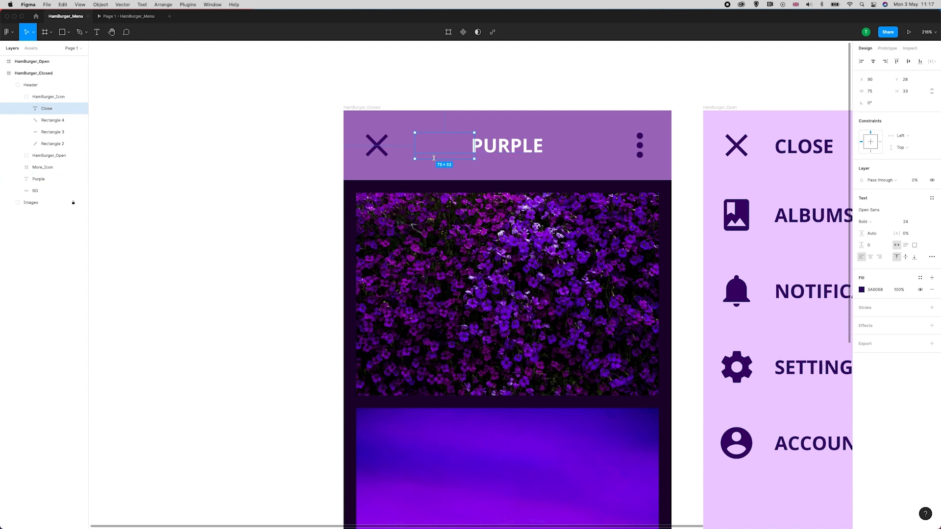
{"action": "left_click", "coordinate": [53, 120]}
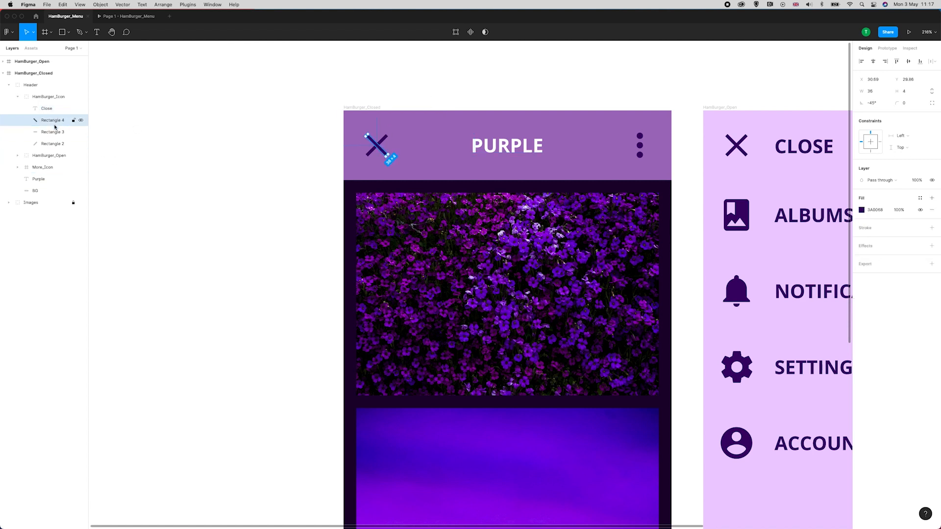
{"action": "left_click", "coordinate": [53, 132]}
{"action": "left_click", "coordinate": [54, 132]}
{"action": "left_click", "coordinate": [874, 107]}
{"action": "type", "text": "0"}
{"action": "key", "text": "Return"}
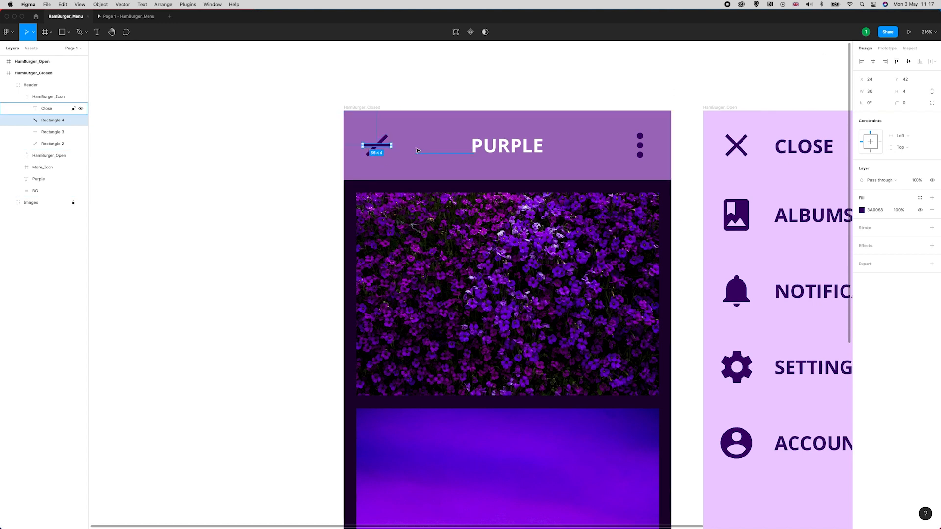
Set Rectangle 2's rotation to 0° so the X becomes a single horizontal line.
{"action": "left_click", "coordinate": [55, 145]}
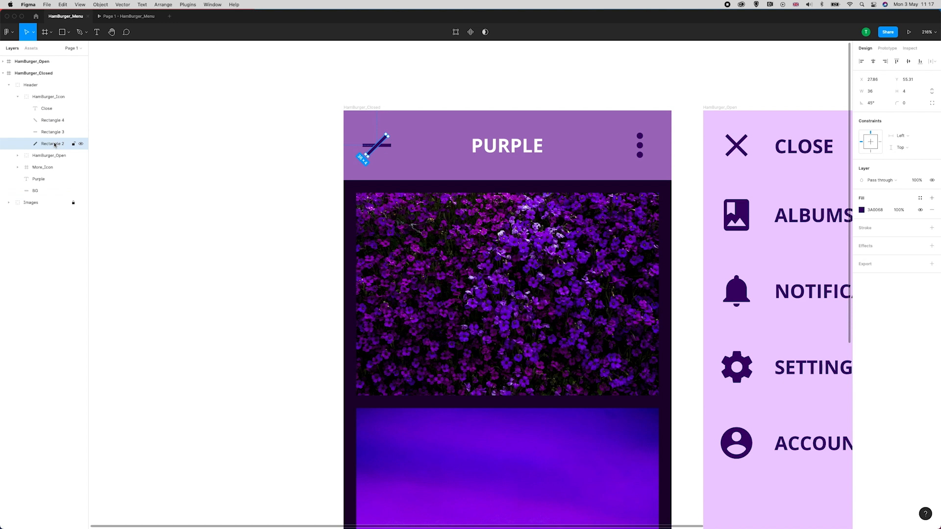
{"action": "left_click", "coordinate": [872, 103]}
{"action": "type", "text": "0"}
{"action": "key", "text": "Return"}
{"action": "key", "text": "Escape"}
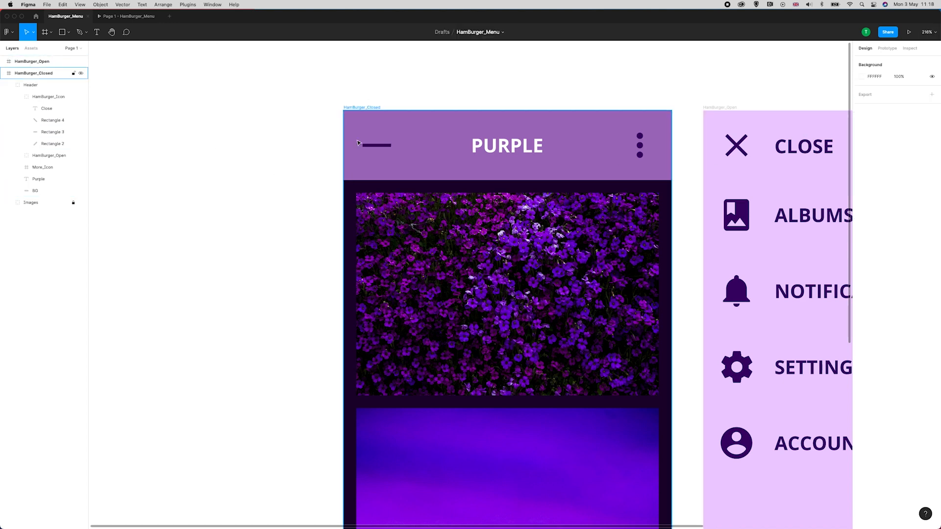
{"action": "left_click", "coordinate": [373, 145]}
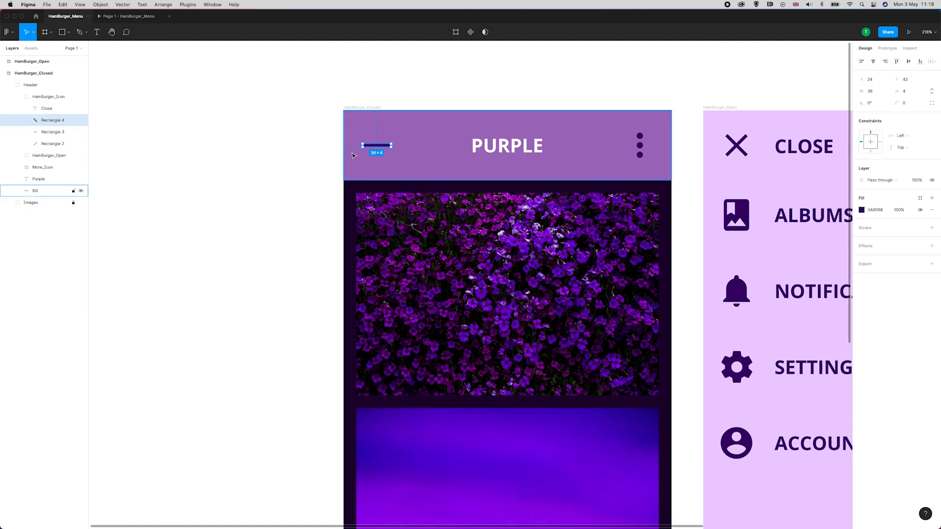
{"action": "scroll", "coordinate": [352, 155], "scroll_direction": "down", "scroll_amount": 1}
{"action": "scroll", "coordinate": [353, 155], "scroll_direction": "up", "scroll_amount": 8}
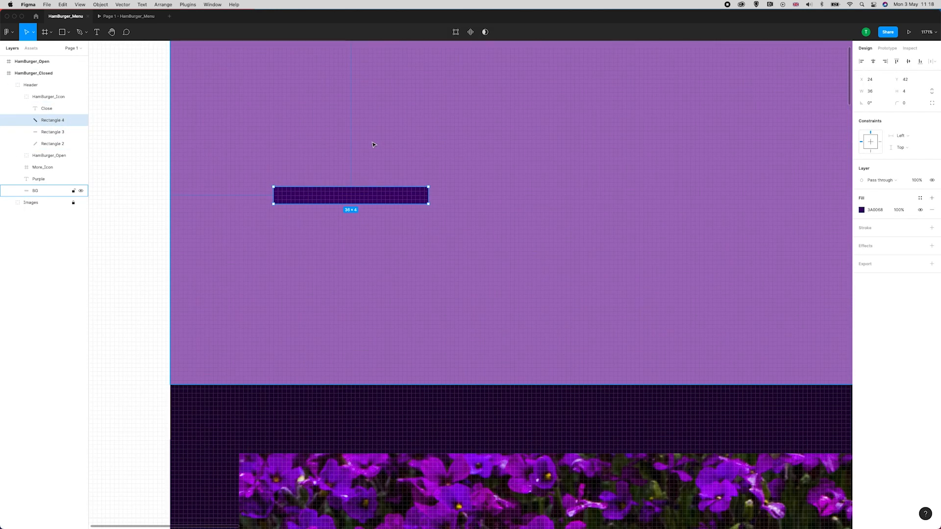
{"action": "scroll", "coordinate": [373, 145], "scroll_direction": "left", "scroll_amount": 2}
Move one bar up and nudge Rectangle 2 down to form the top and bottom lines.
{"action": "left_click_drag", "start_coordinate": [393, 230], "coordinate": [395, 193], "text": "alt"}
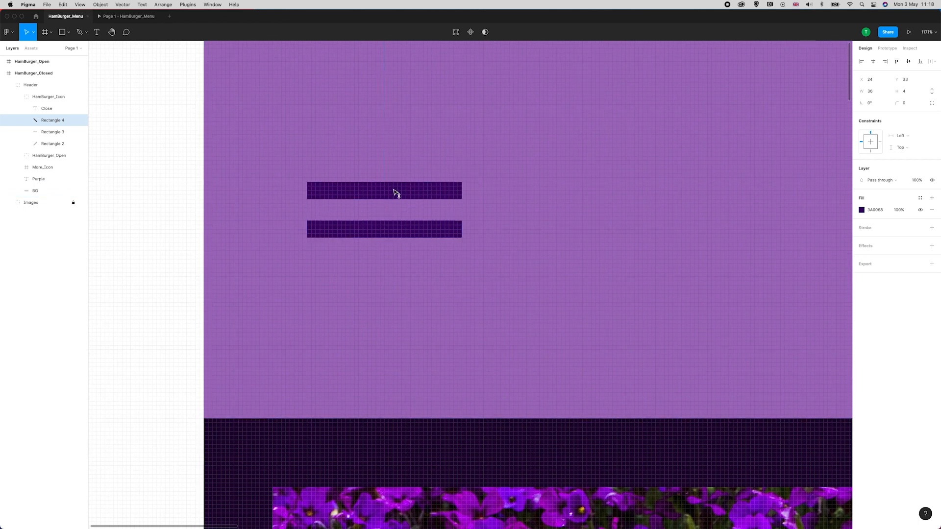
{"action": "left_click", "coordinate": [391, 226]}
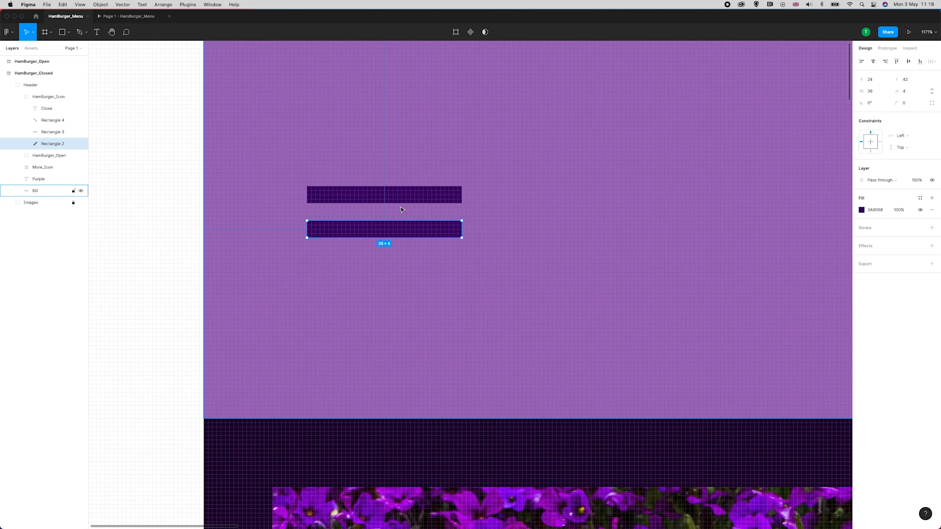
{"action": "key", "text": "shift+Down"}
{"action": "key", "text": "shift+Down"}
{"action": "key", "text": "shift+Up"}
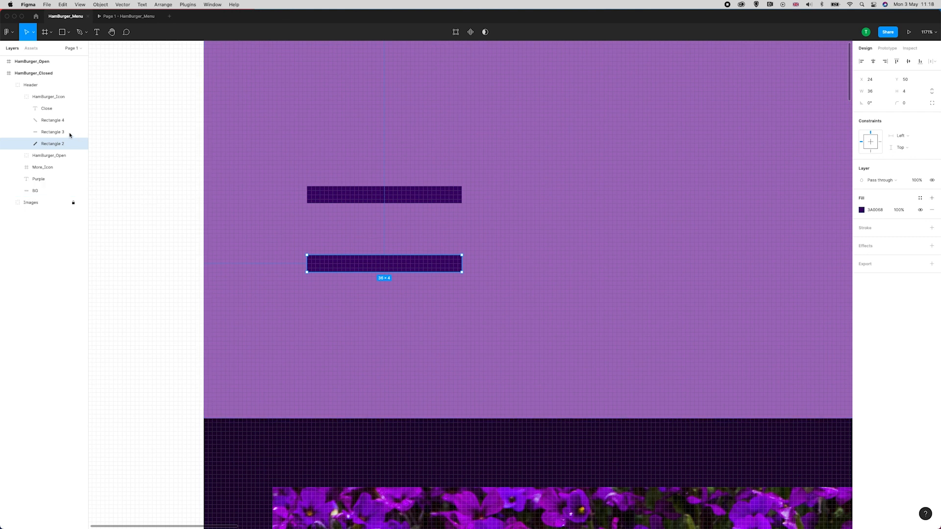
Set Rectangle 3's fill opacity to 100% so the middle bar becomes visible.
{"action": "left_click", "coordinate": [52, 132]}
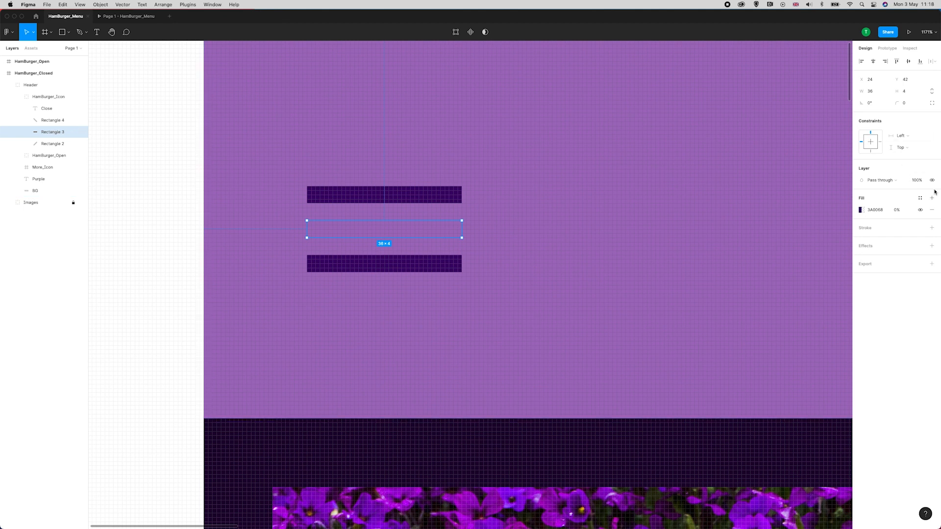
{"action": "left_click", "coordinate": [897, 210]}
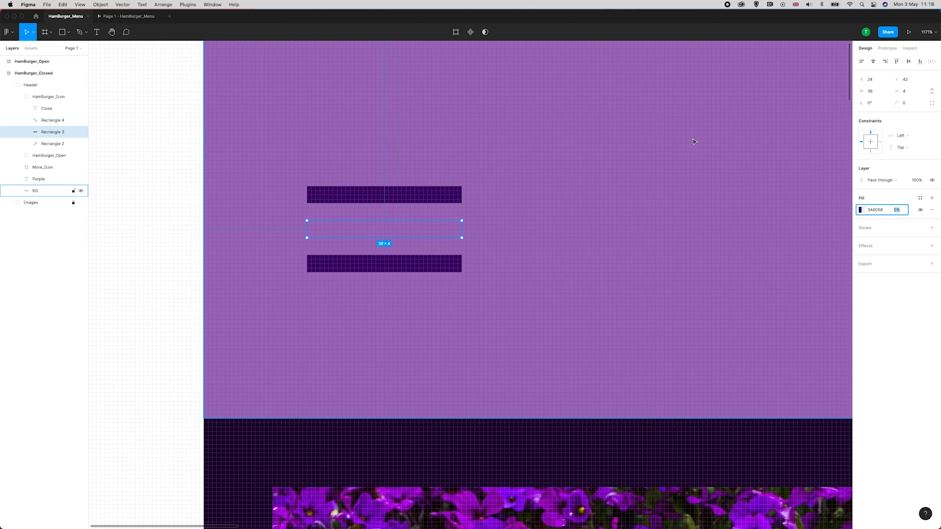
{"action": "type", "text": "100"}
{"action": "key", "text": "Return"}
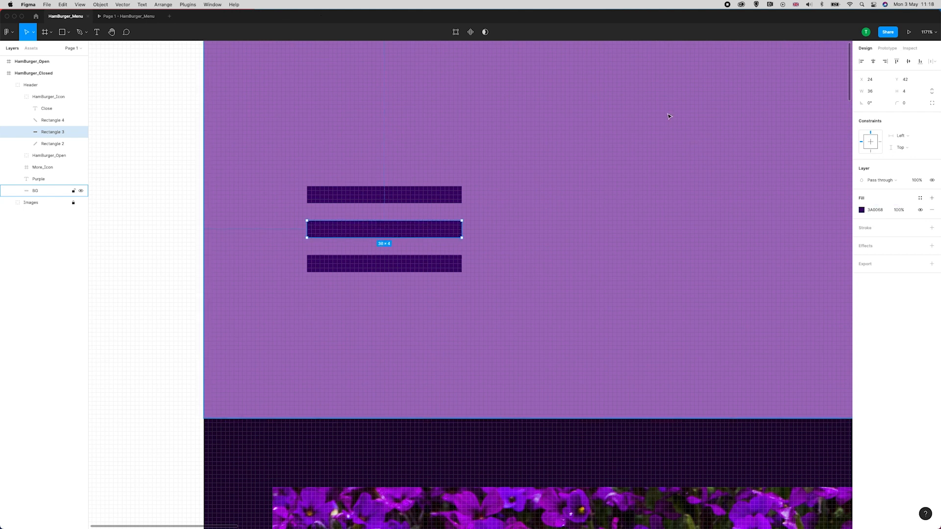
{"action": "left_click", "coordinate": [52, 144]}
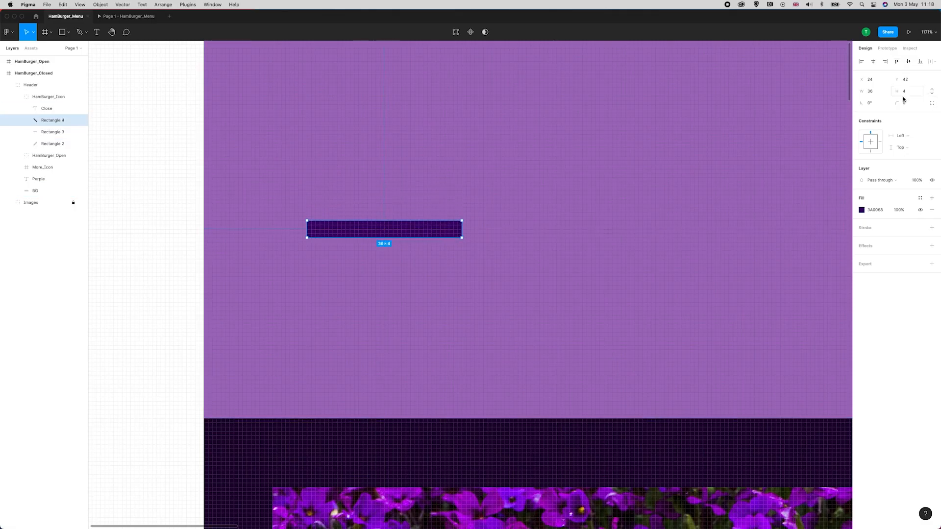
Rotate the bars to 45° and -45° to re-form an X as a test.
{"action": "left_click", "coordinate": [872, 104]}
{"action": "type", "text": "45"}
{"action": "key", "text": "Return"}
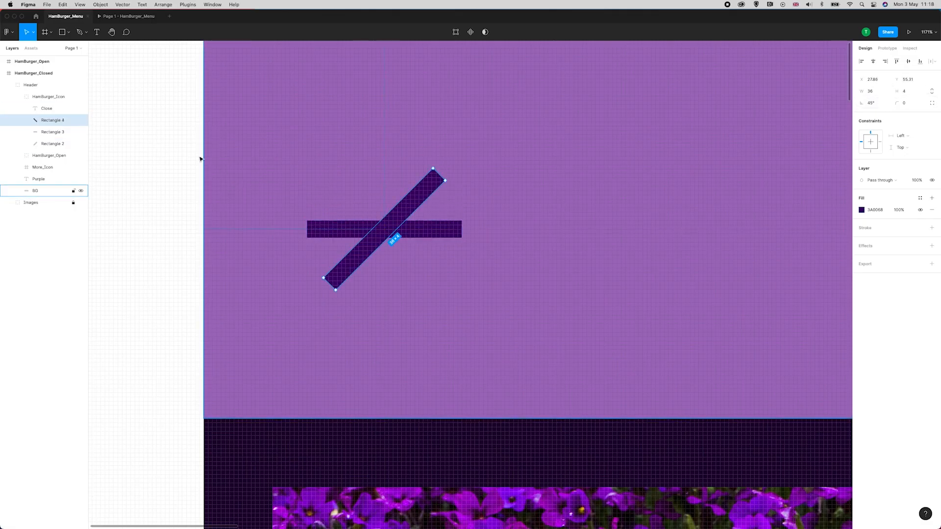
{"action": "left_click", "coordinate": [73, 144]}
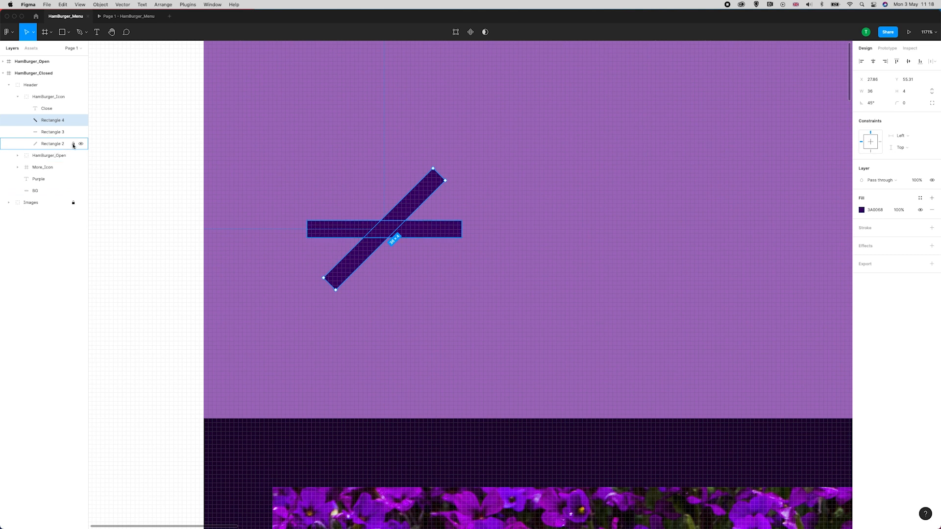
{"action": "left_click", "coordinate": [53, 143]}
{"action": "left_click", "coordinate": [873, 103]}
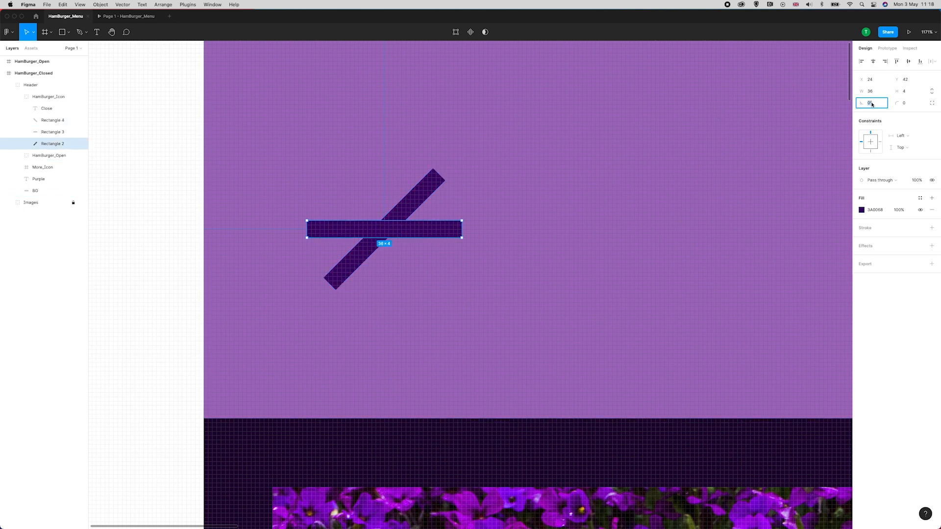
{"action": "type", "text": "-45"}
{"action": "key", "text": "Return"}
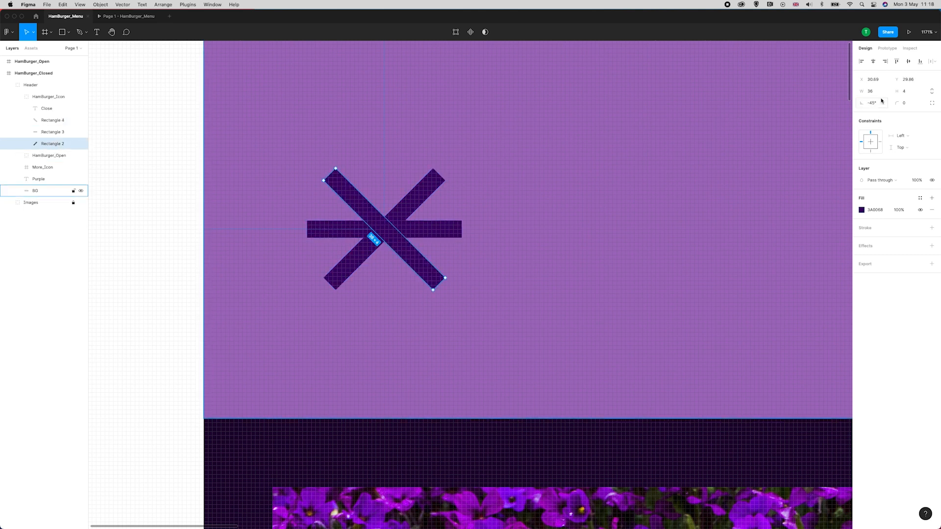
{"action": "left_click", "coordinate": [515, 135]}
Undo the rotations to restore three horizontal bars, then nudge the bottom bar down slightly.
{"action": "key", "text": "super+z"}
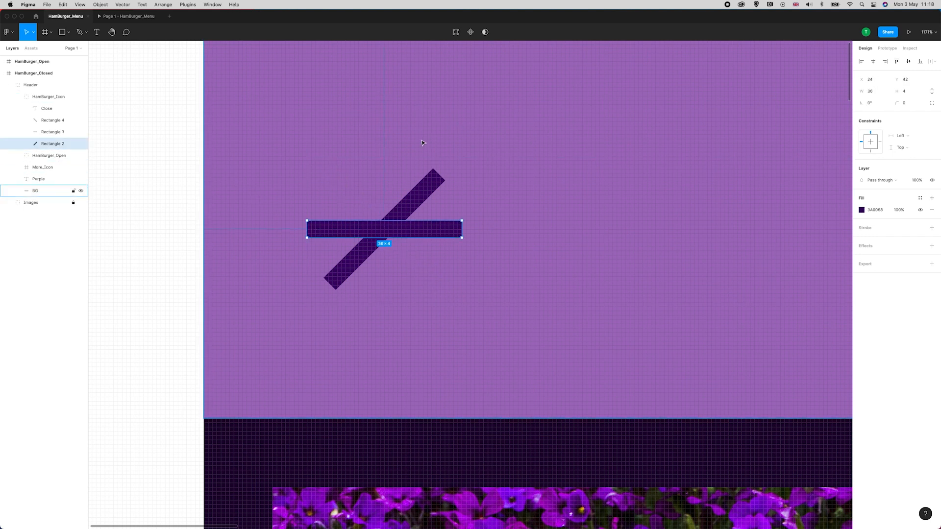
{"action": "key", "text": "super+z"}
{"action": "key", "text": "super+z"}
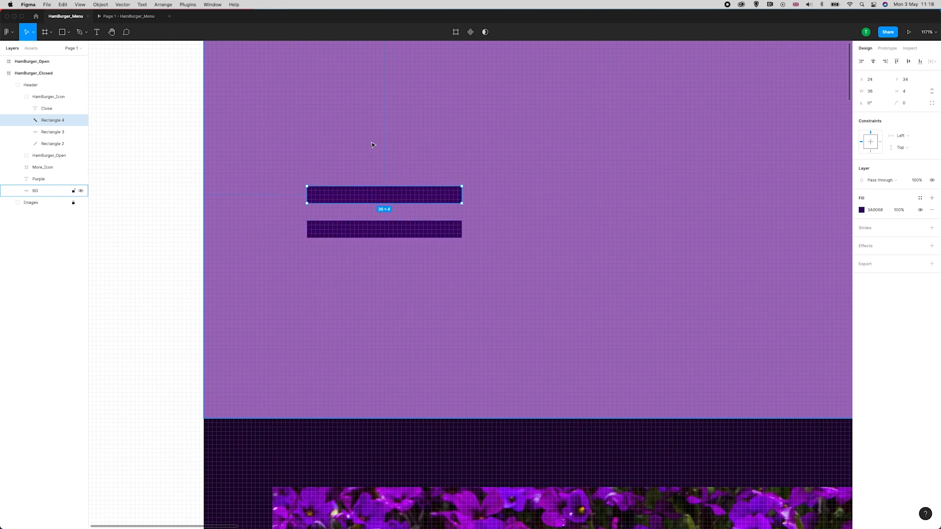
{"action": "key", "text": "super+z"}
{"action": "left_click", "coordinate": [379, 229]}
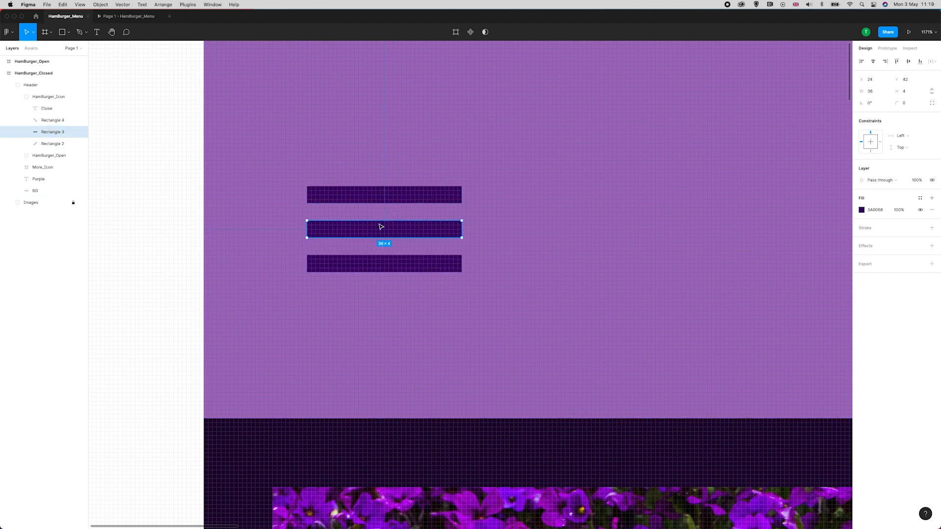
{"action": "left_click", "coordinate": [374, 195]}
{"action": "left_click", "coordinate": [366, 230]}
{"action": "left_click", "coordinate": [364, 263]}
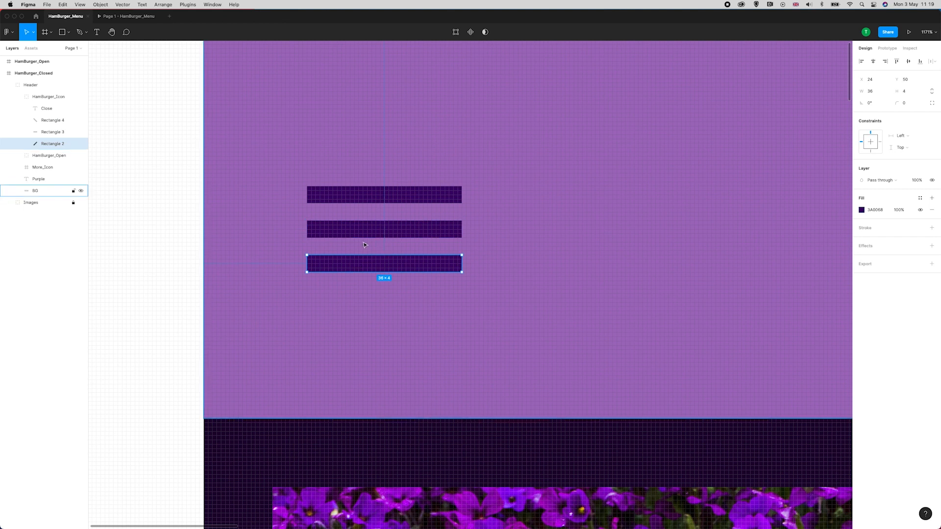
{"action": "left_click", "coordinate": [364, 230]}
{"action": "left_click", "coordinate": [361, 263]}
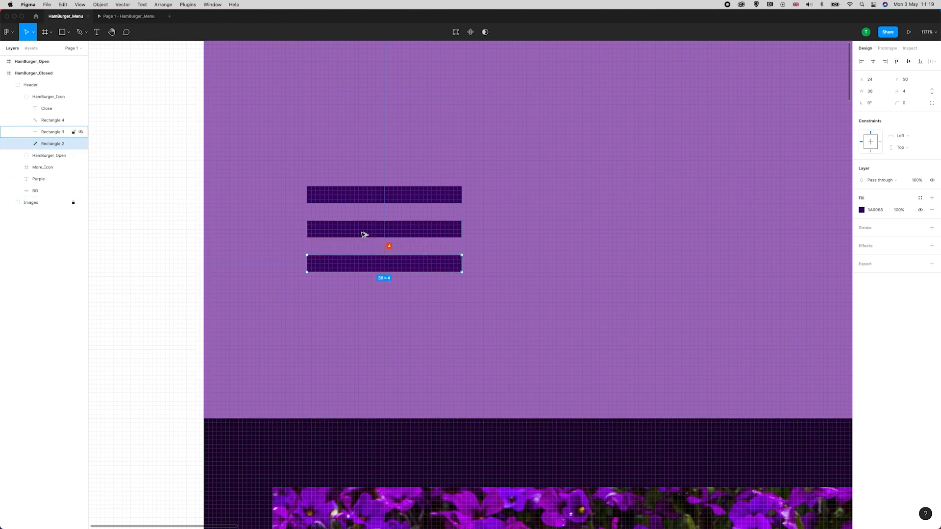
{"action": "key", "text": "Down"}
{"action": "key", "text": "Down"}
{"action": "left_click", "coordinate": [360, 194]}
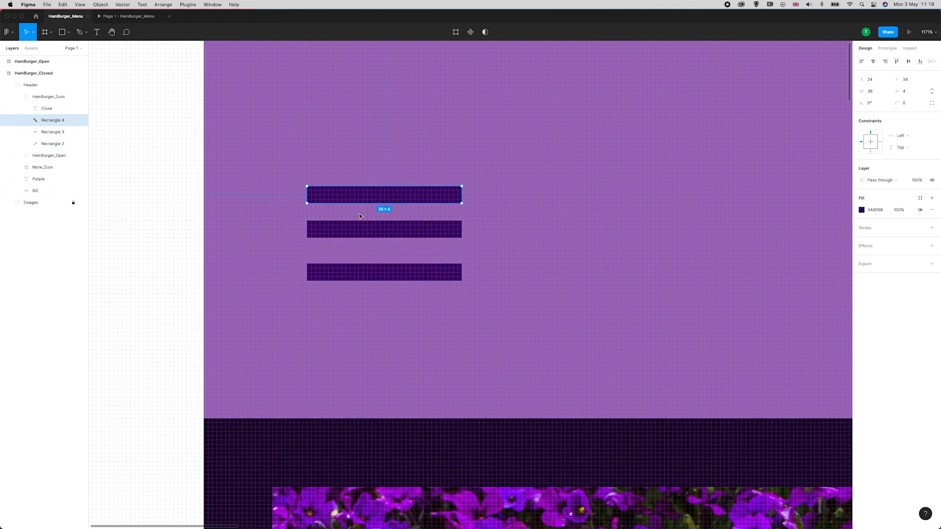
{"action": "left_click", "coordinate": [359, 227], "text": "shift"}
Nudge the top bar up so the three hamburger bars are evenly spaced.
{"action": "key", "text": "Up"}
{"action": "key", "text": "Up"}
{"action": "scroll", "coordinate": [358, 225], "scroll_direction": "down", "scroll_amount": 2}
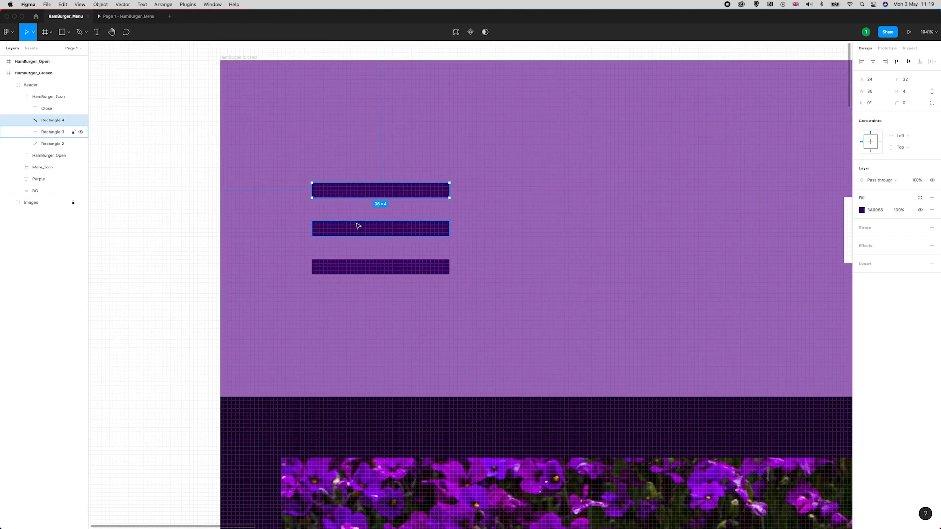
{"action": "scroll", "coordinate": [357, 226], "scroll_direction": "down", "scroll_amount": 10}
{"action": "scroll", "coordinate": [367, 183], "scroll_direction": "down", "scroll_amount": 5}
{"action": "left_click", "coordinate": [374, 140]}
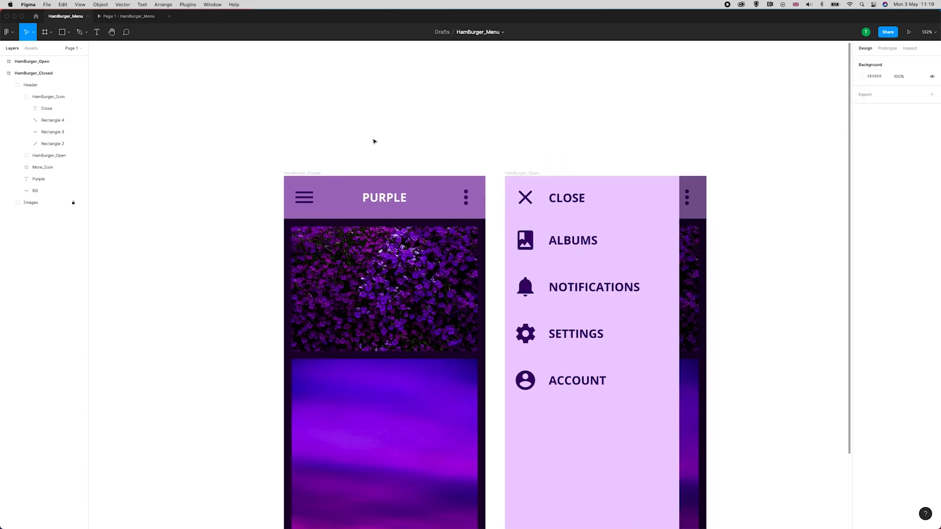
{"action": "scroll", "coordinate": [374, 141], "scroll_direction": "down", "scroll_amount": 3}
{"action": "scroll", "coordinate": [346, 118], "scroll_direction": "down", "scroll_amount": 3}
{"action": "scroll", "coordinate": [338, 89], "scroll_direction": "down", "scroll_amount": 2}
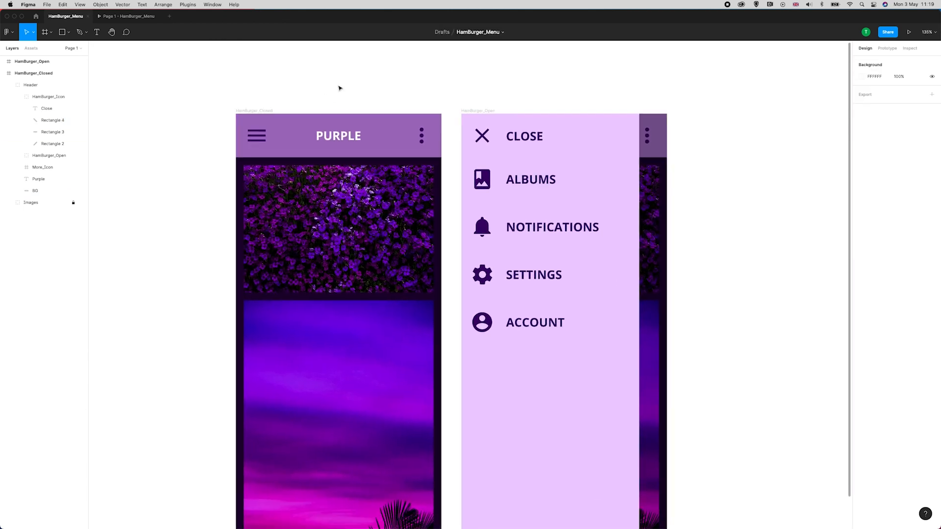
{"action": "left_click", "coordinate": [53, 120]}
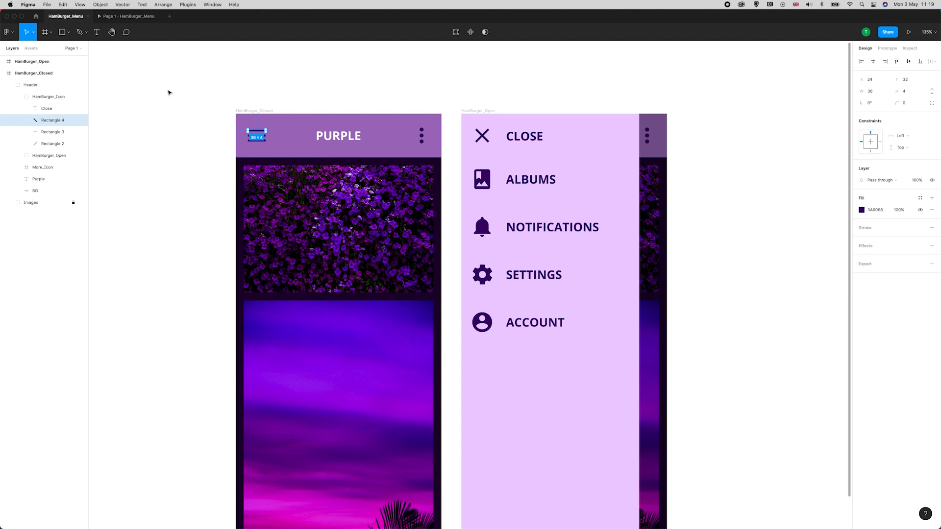
{"action": "left_click", "coordinate": [189, 92]}
{"action": "left_click_drag", "start_coordinate": [186, 92], "coordinate": [174, 79]}
{"action": "left_click", "coordinate": [53, 120]}
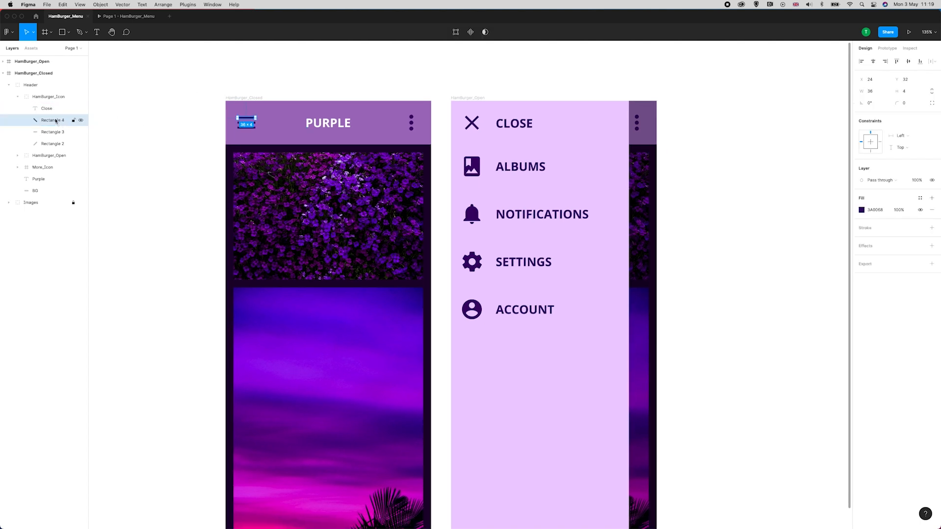
Expand the HamBurger_Open frame's layers and inspect its icon group's bars.
{"action": "left_click", "coordinate": [9, 61]}
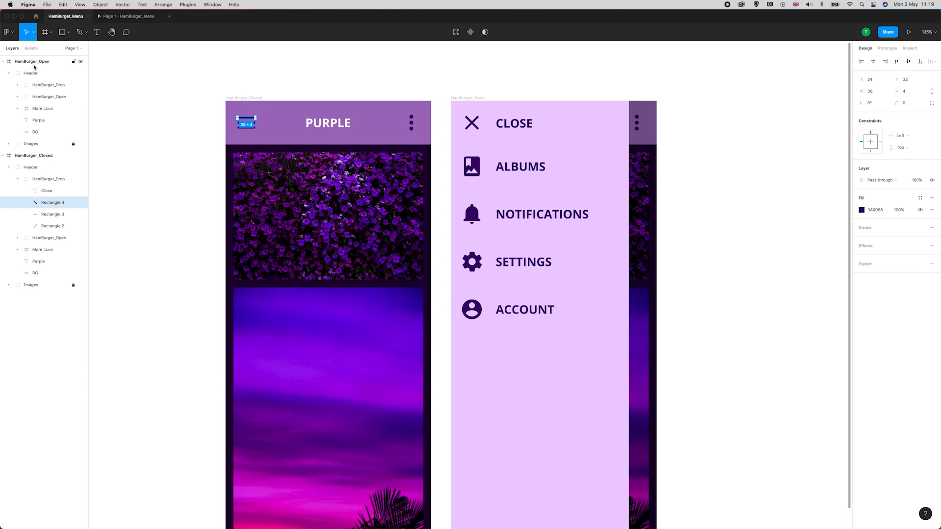
{"action": "left_click", "coordinate": [18, 97]}
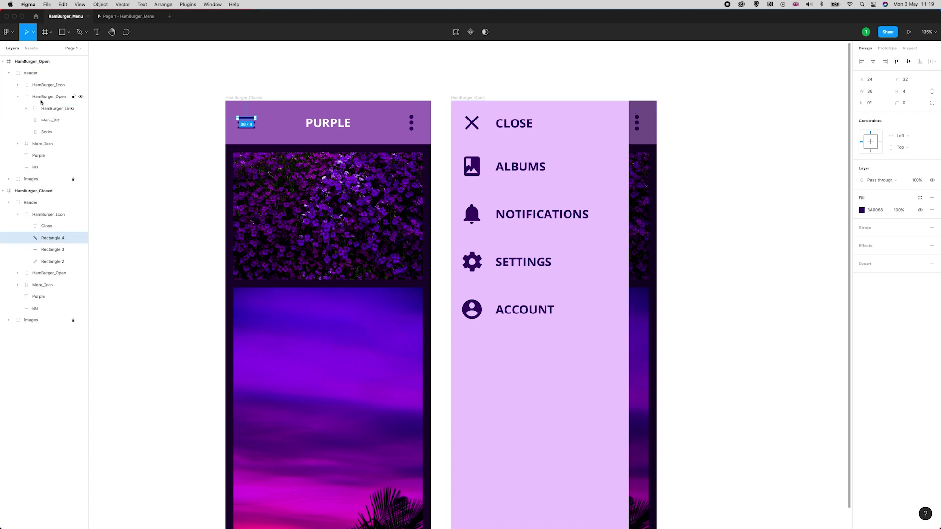
{"action": "left_click", "coordinate": [18, 97]}
{"action": "left_click", "coordinate": [19, 85]}
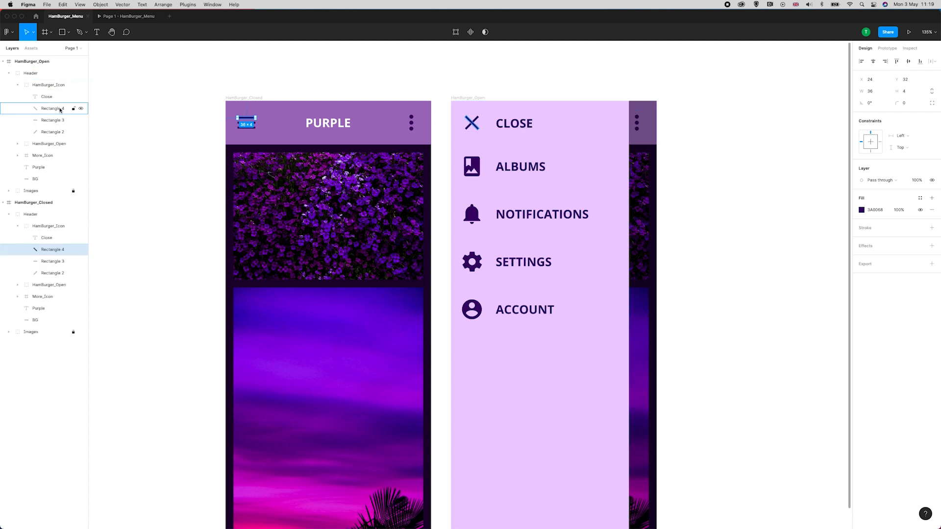
{"action": "left_click", "coordinate": [188, 71]}
Select the closed frame's whole HamBurger_Icon group and show its prototyping settings.
{"action": "left_click", "coordinate": [52, 249]}
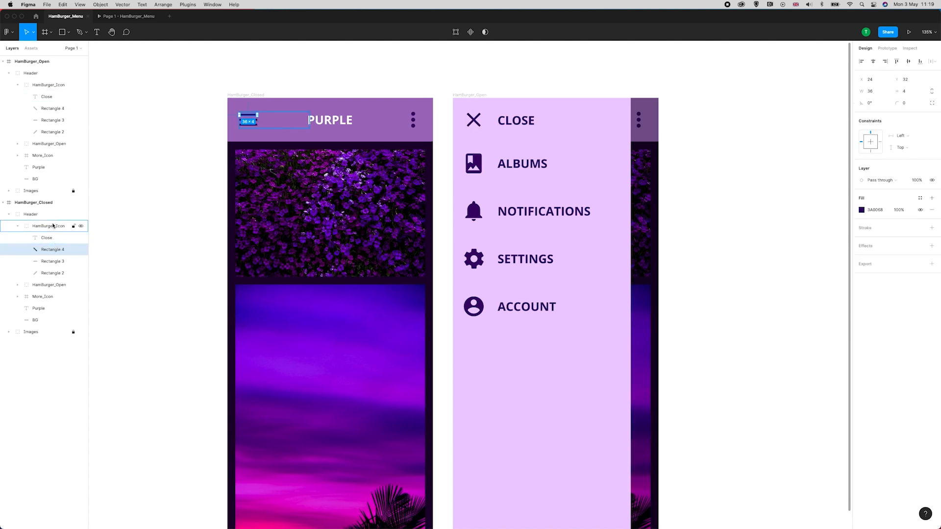
{"action": "left_click", "coordinate": [49, 226]}
{"action": "left_click", "coordinate": [888, 48]}
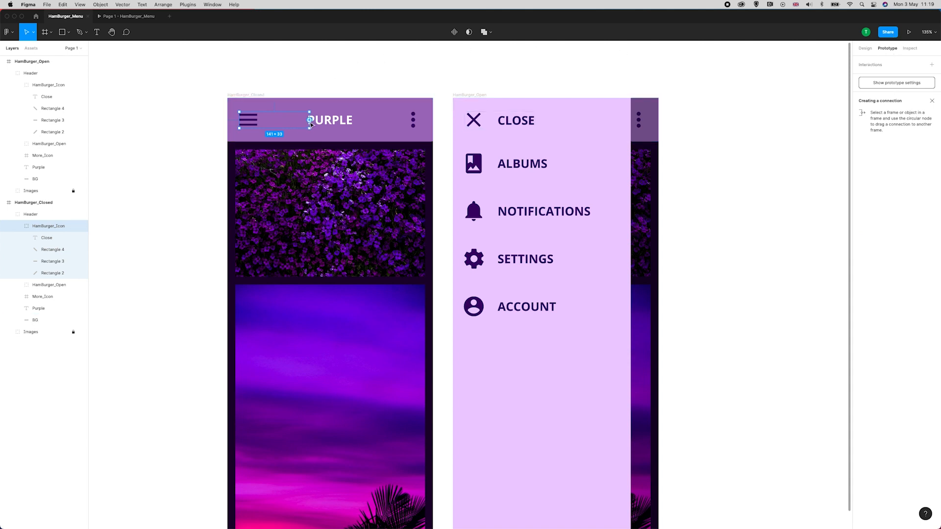
Link the hamburger icon to navigate to the HamBurger_Open frame on click.
{"action": "left_click_drag", "start_coordinate": [310, 120], "coordinate": [471, 144]}
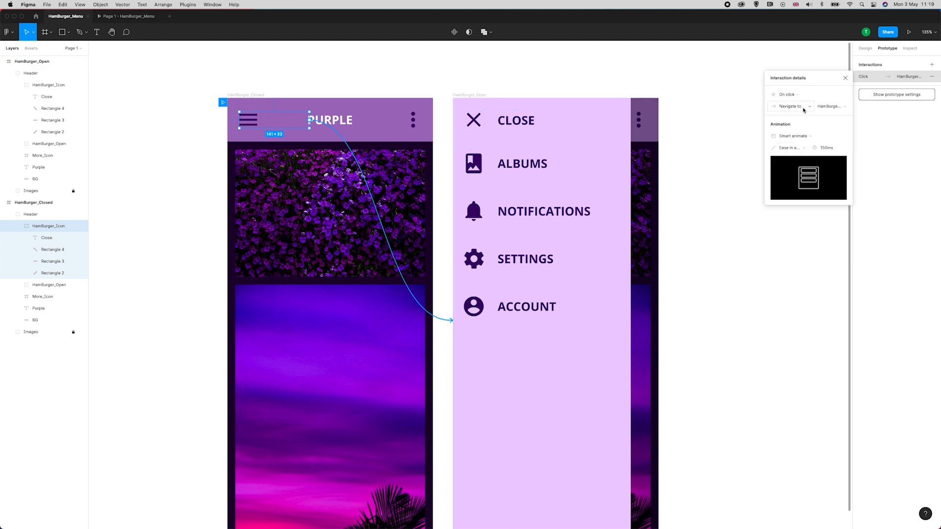
{"action": "left_click", "coordinate": [829, 105]}
{"action": "left_click", "coordinate": [828, 108]}
Keep Smart animate with its easing and set the transition duration to 150ms.
{"action": "left_click", "coordinate": [793, 136]}
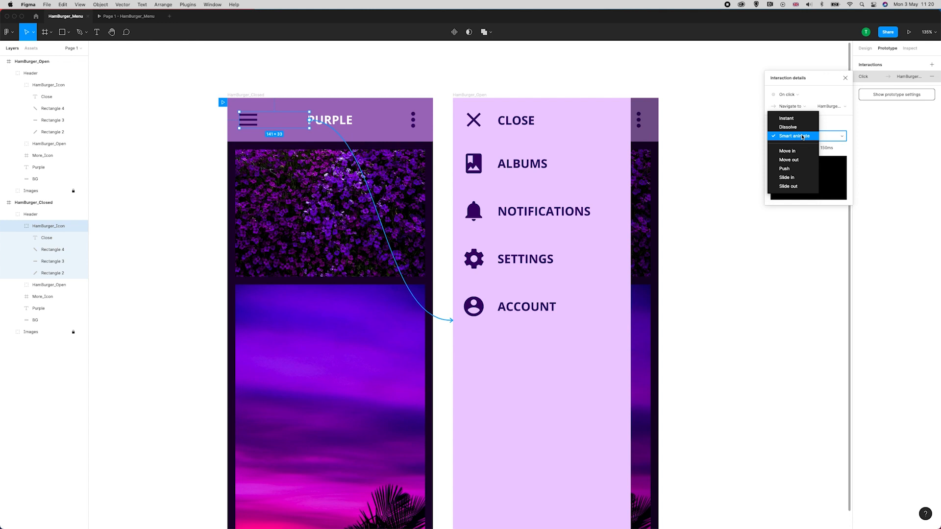
{"action": "left_click", "coordinate": [802, 136]}
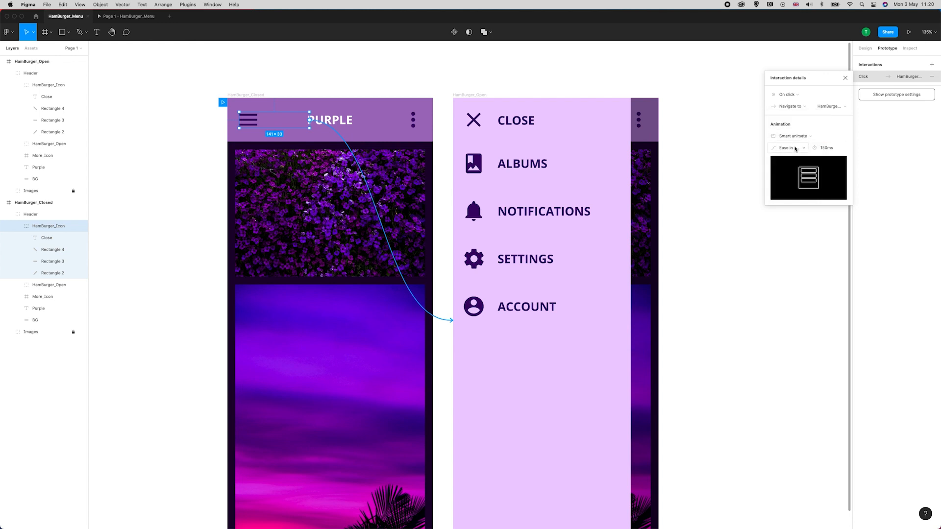
{"action": "left_click", "coordinate": [795, 148]}
{"action": "left_click", "coordinate": [826, 148]}
{"action": "key", "text": "BackSpace"}
{"action": "key", "text": "BackSpace"}
{"action": "type", "text": "30"}
{"action": "key", "text": "BackSpace"}
{"action": "key", "text": "BackSpace"}
{"action": "key", "text": "BackSpace"}
{"action": "type", "text": "5"}
{"action": "left_click", "coordinate": [473, 72]}
Link the open frame's CLOSE group back to the HamBurger_Closed frame.
{"action": "left_click", "coordinate": [491, 118]}
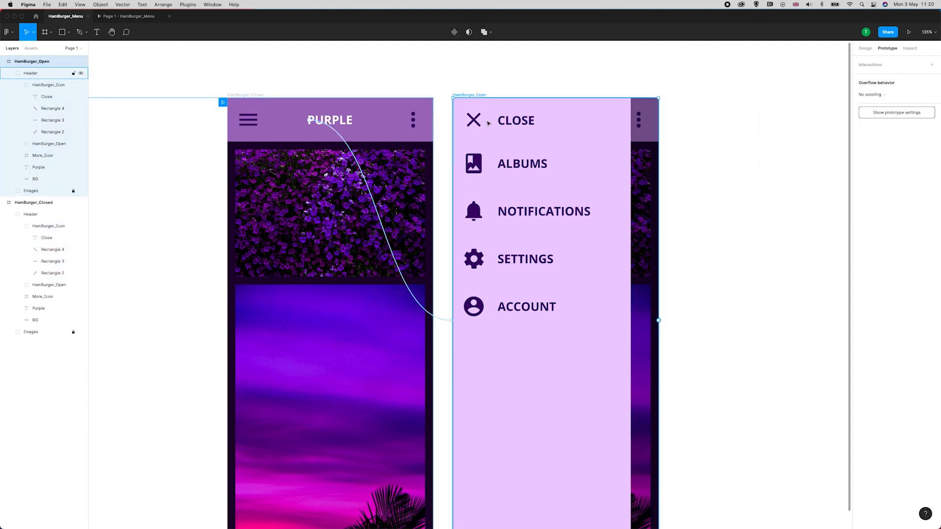
{"action": "left_click", "coordinate": [49, 85]}
{"action": "left_click", "coordinate": [17, 86]}
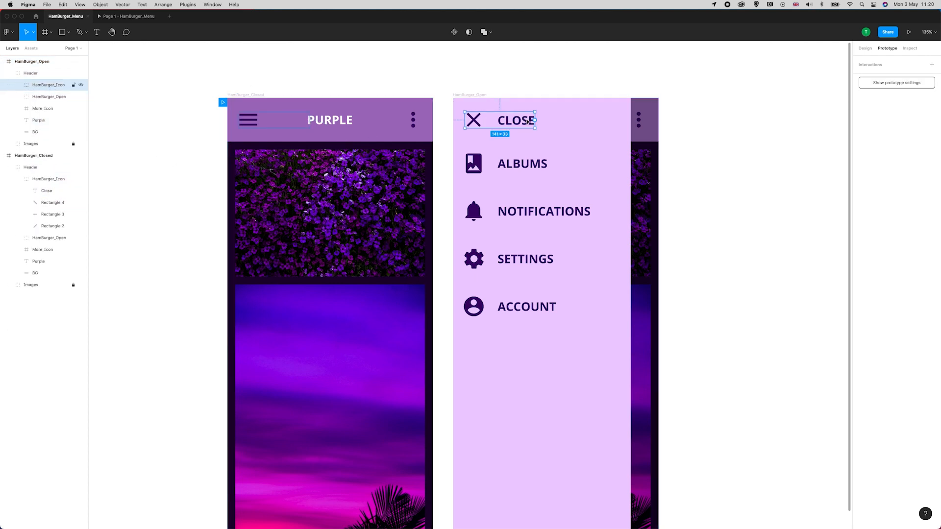
{"action": "left_click_drag", "start_coordinate": [535, 121], "coordinate": [381, 168]}
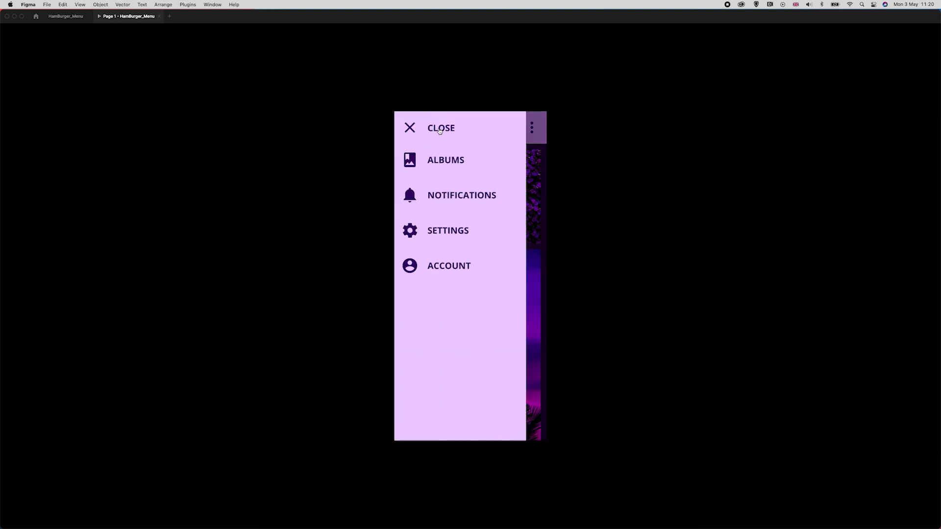
Toggle the side menu open and closed several times in the prototype, then return to the editor.
{"action": "left_click", "coordinate": [409, 129]}
{"action": "left_click", "coordinate": [411, 131]}
{"action": "left_click", "coordinate": [445, 134]}
{"action": "left_click", "coordinate": [412, 129]}
{"action": "left_click", "coordinate": [416, 132]}
{"action": "left_click", "coordinate": [432, 130]}
{"action": "left_click", "coordinate": [66, 16]}
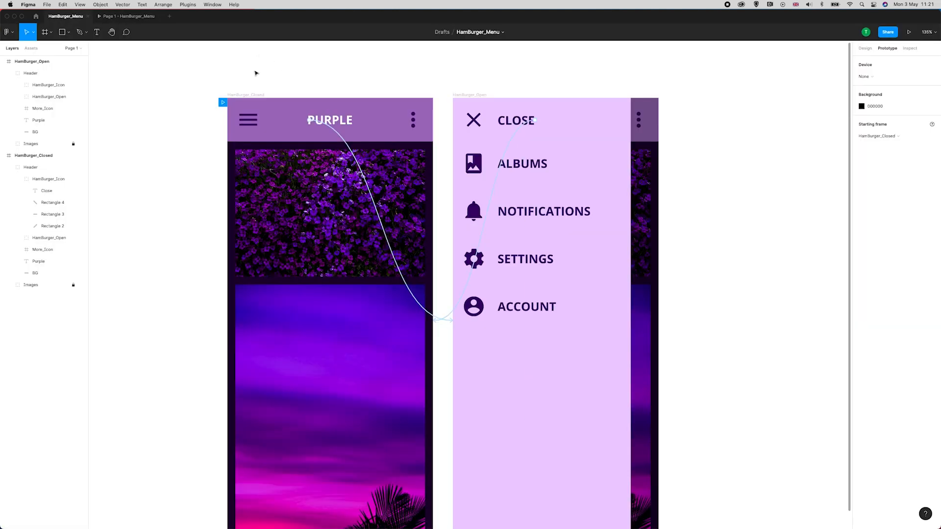
Rename the closed frame's Rectangle 4 and Rectangle 2 bars to Rectangle 10 and Rectangle 7.
{"action": "left_click", "coordinate": [52, 202]}
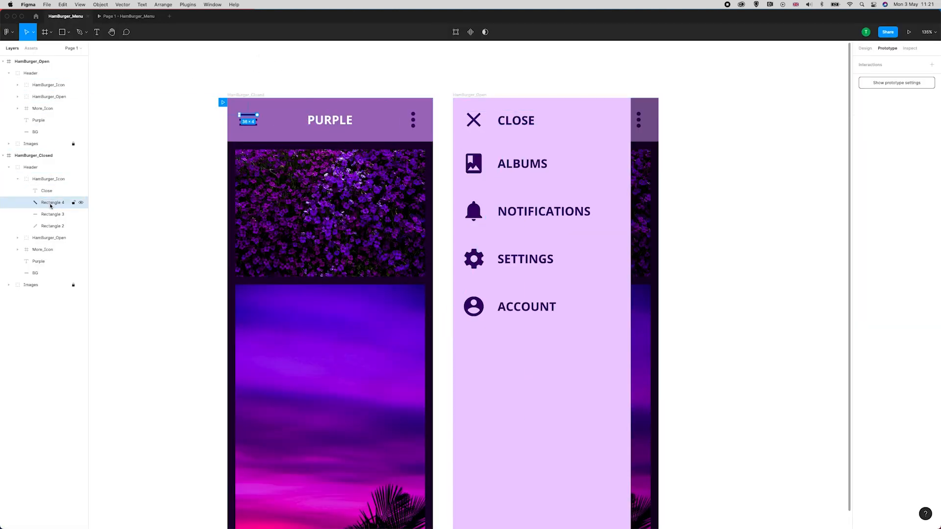
{"action": "double_click", "coordinate": [52, 202]}
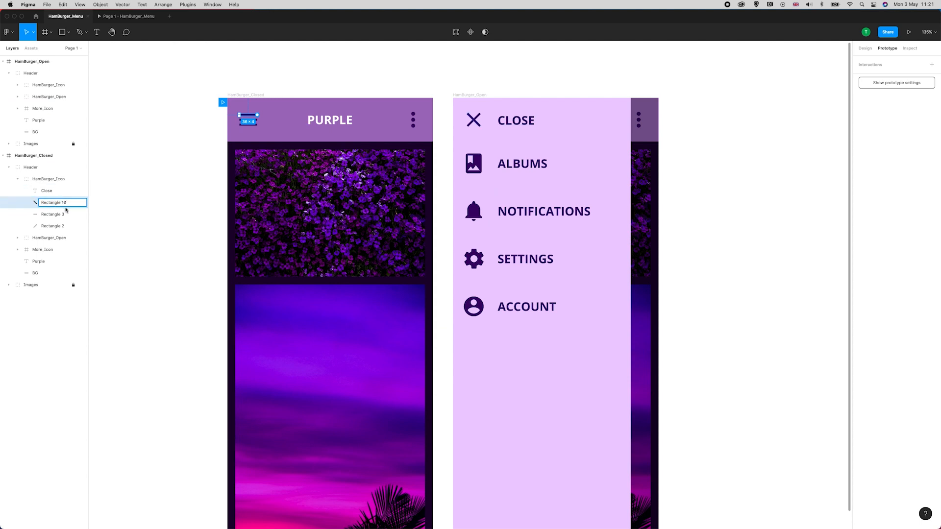
{"action": "left_click", "coordinate": [53, 226]}
{"action": "double_click", "coordinate": [53, 226]}
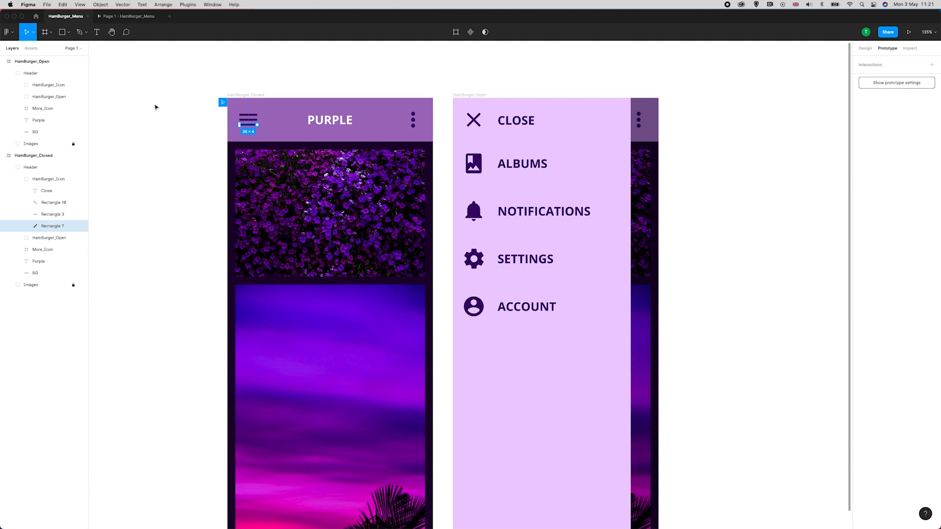
Run the prototype and toggle the menu repeatedly to check the animation.
{"action": "left_click", "coordinate": [127, 16]}
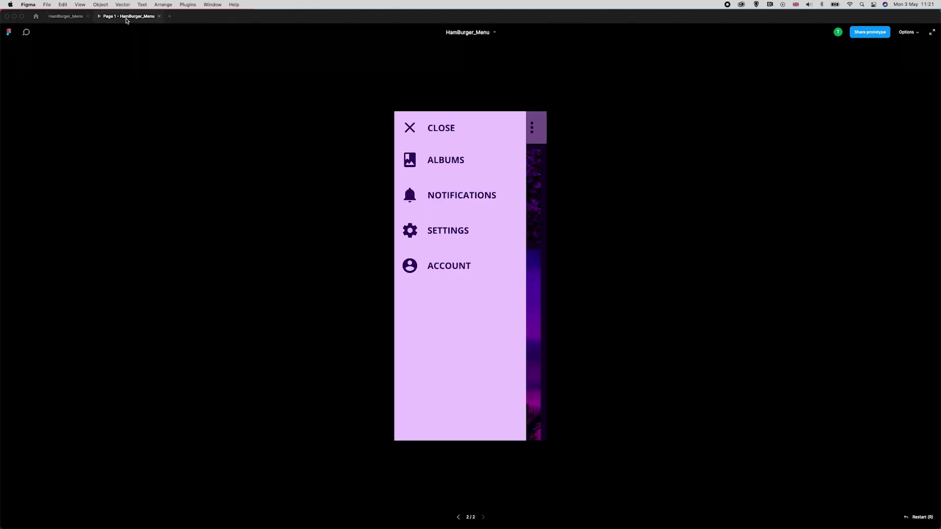
{"action": "left_click", "coordinate": [441, 129]}
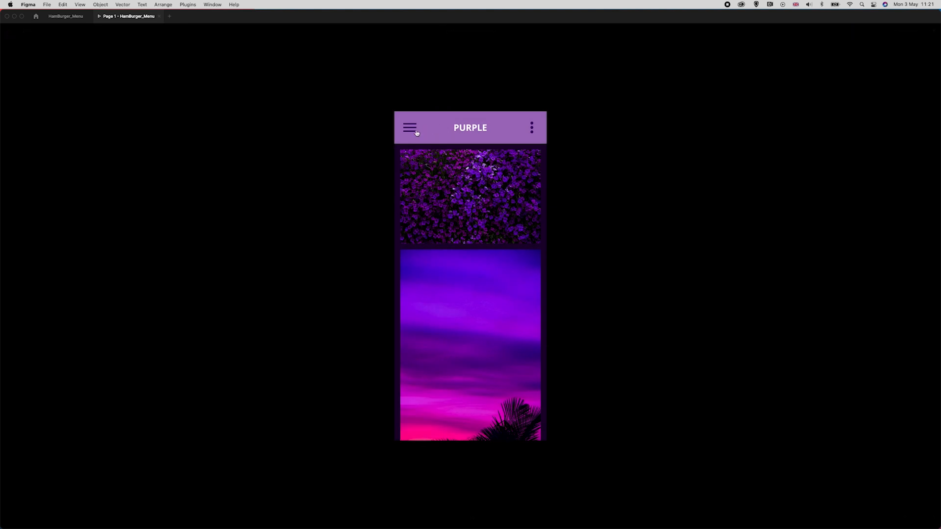
{"action": "left_click", "coordinate": [416, 133]}
{"action": "left_click", "coordinate": [413, 132]}
{"action": "left_click", "coordinate": [412, 132]}
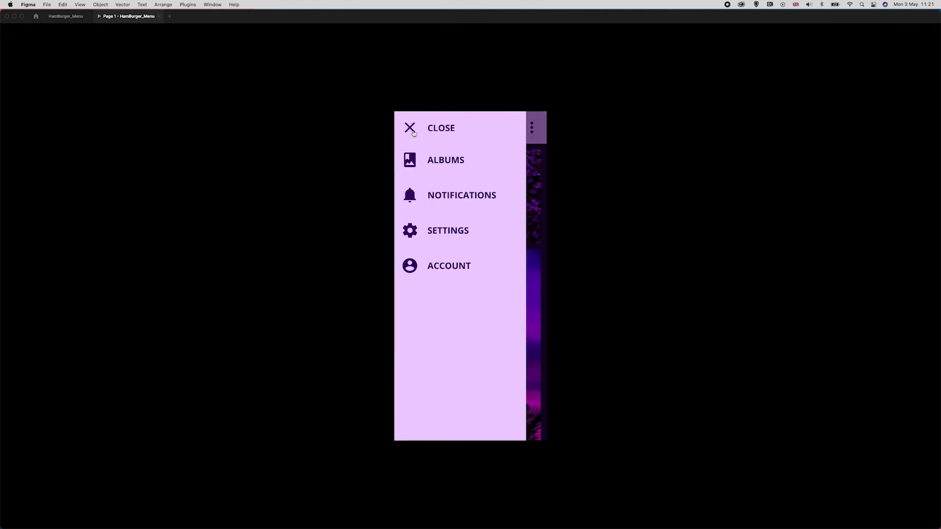
{"action": "left_click", "coordinate": [412, 132]}
{"action": "left_click", "coordinate": [412, 134]}
{"action": "left_click", "coordinate": [412, 133]}
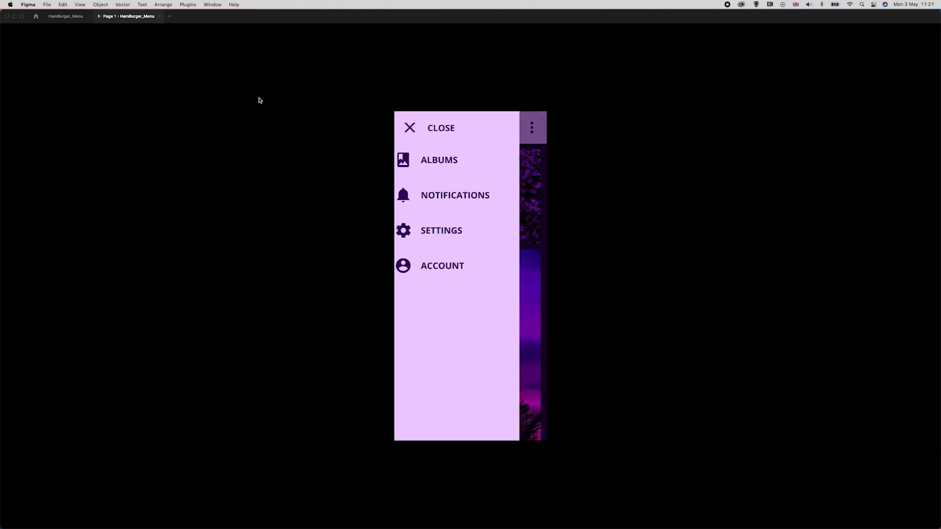
Back in the editor, rename the bars to Rectangle 4 and Rectangle 2 again.
{"action": "left_click", "coordinate": [65, 16]}
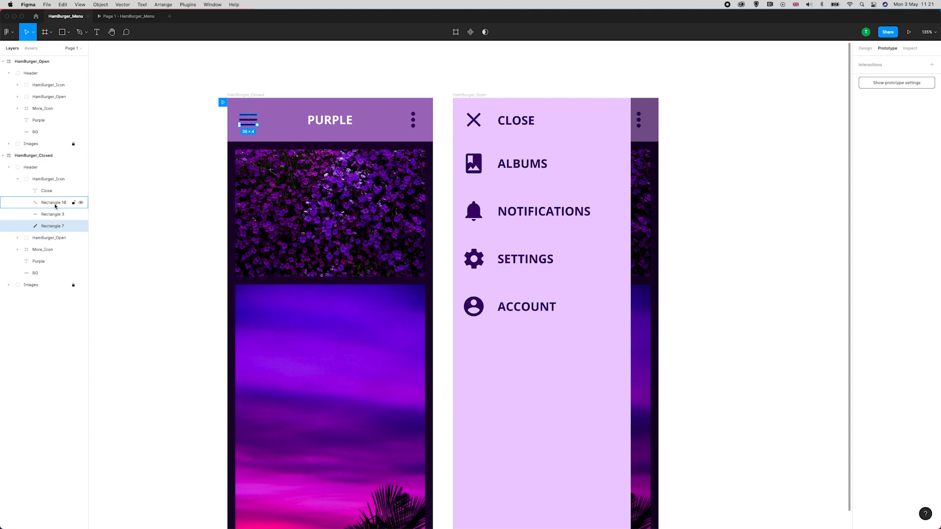
{"action": "left_click", "coordinate": [55, 204]}
{"action": "double_click", "coordinate": [59, 204]}
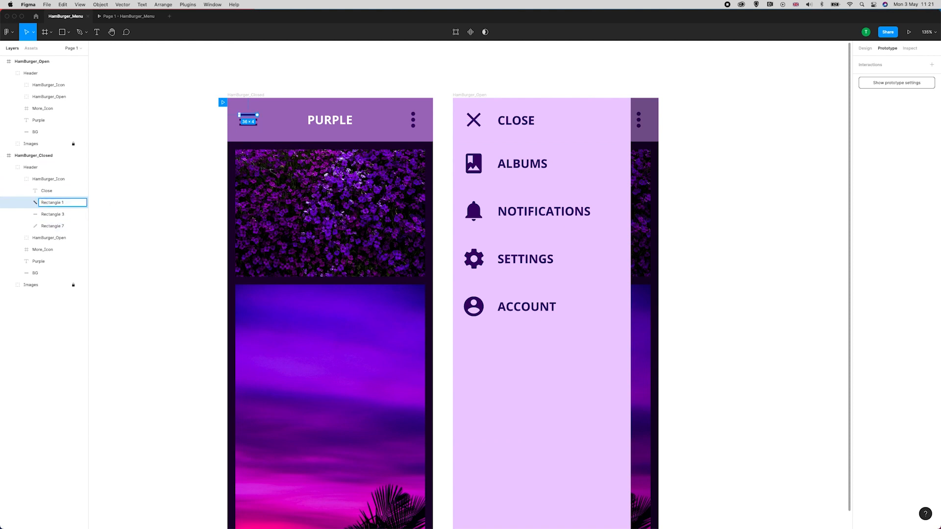
{"action": "type", "text": "4"}
{"action": "double_click", "coordinate": [53, 225]}
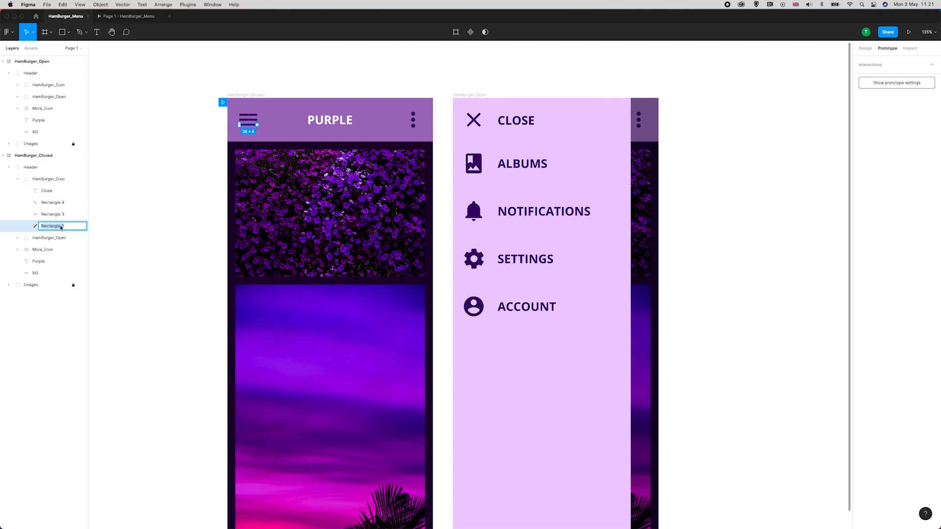
{"action": "type", "text": "Rectangle"}
{"action": "key", "text": "Return"}
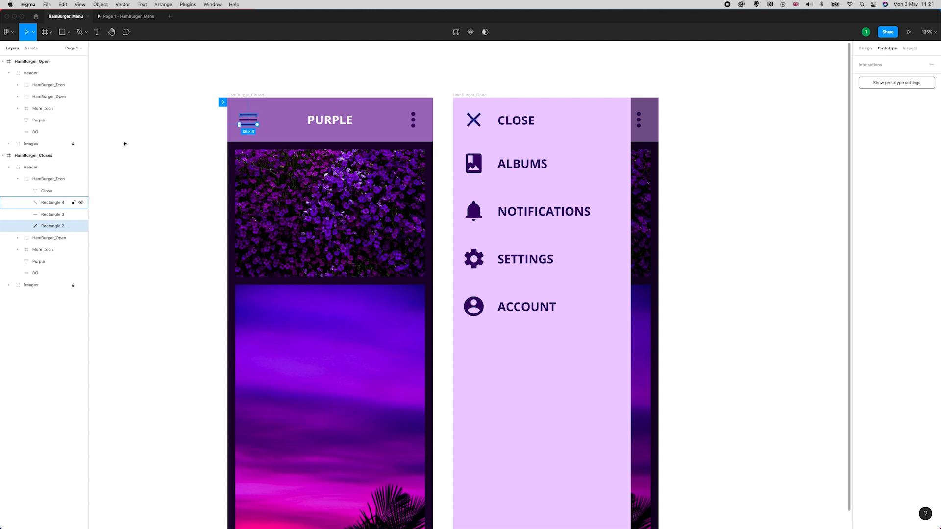
Run the prototype and toggle the side menu repeatedly, ending on the closed PURPLE screen.
{"action": "left_click", "coordinate": [129, 16]}
{"action": "left_click", "coordinate": [412, 130]}
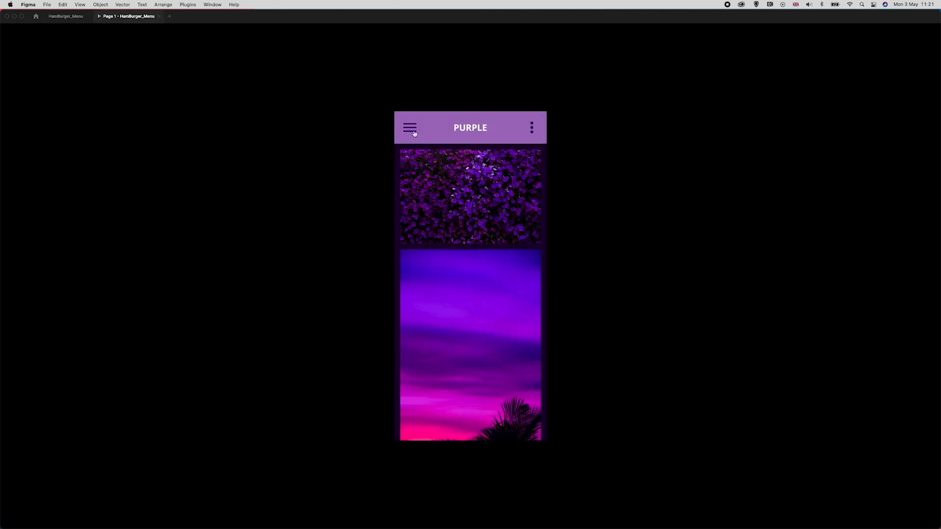
{"action": "left_click", "coordinate": [412, 133]}
{"action": "left_click", "coordinate": [412, 132]}
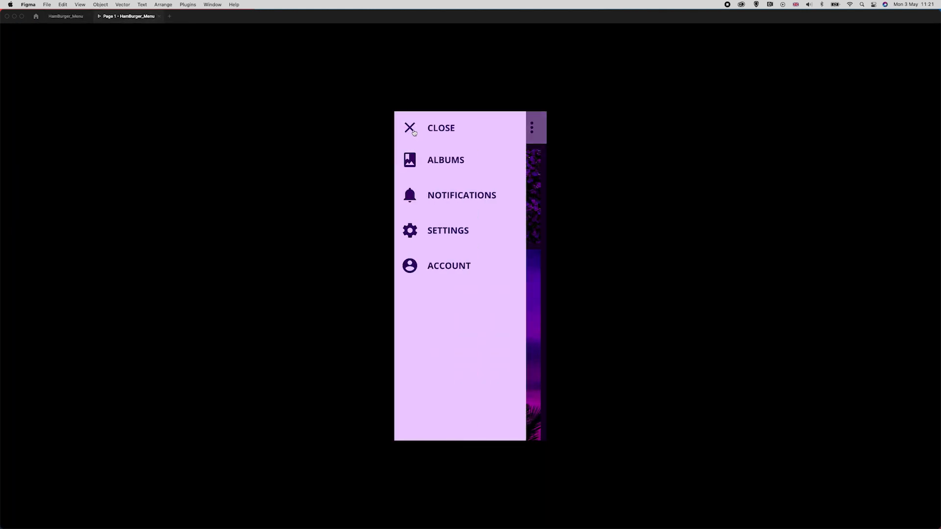
{"action": "left_click", "coordinate": [412, 132]}
{"action": "left_click", "coordinate": [416, 133]}
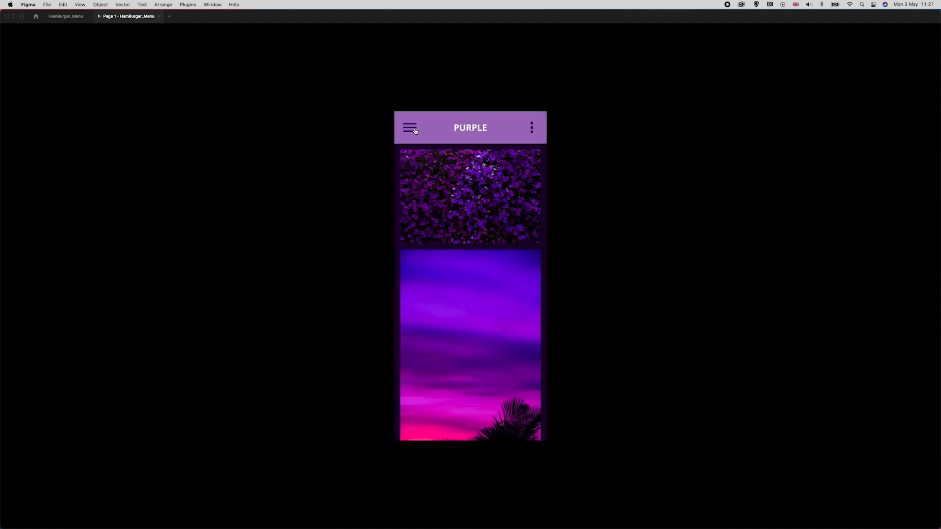
{"action": "left_click", "coordinate": [415, 132]}
{"action": "left_click", "coordinate": [415, 131]}
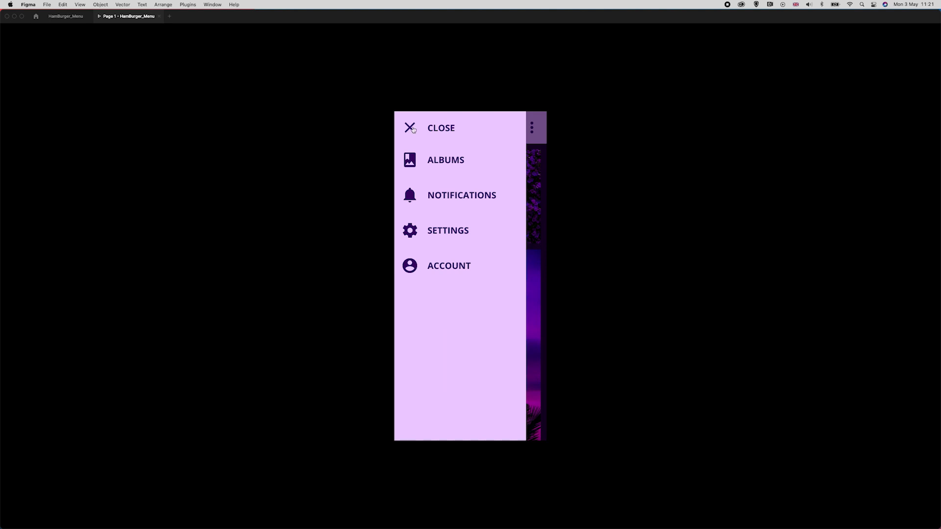
{"action": "left_click", "coordinate": [416, 130]}
{"action": "left_click", "coordinate": [418, 133]}
{"action": "left_click", "coordinate": [421, 134]}
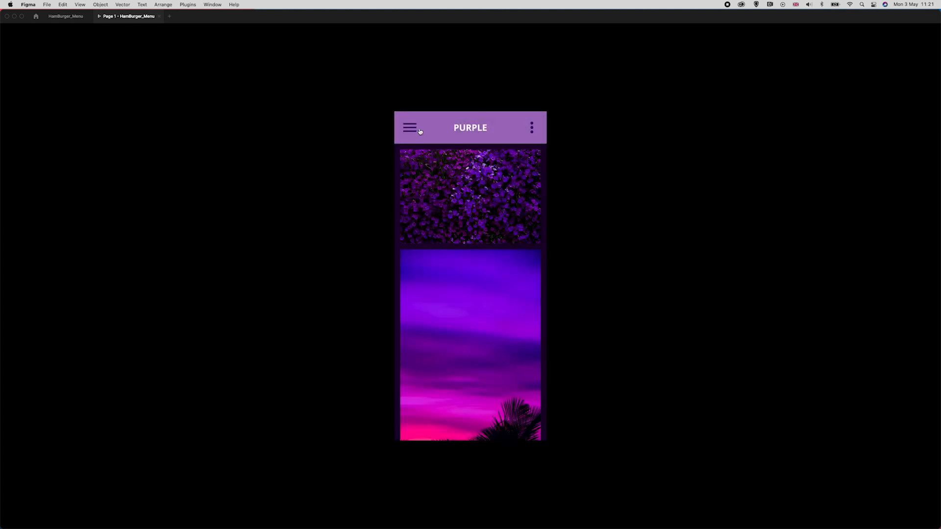